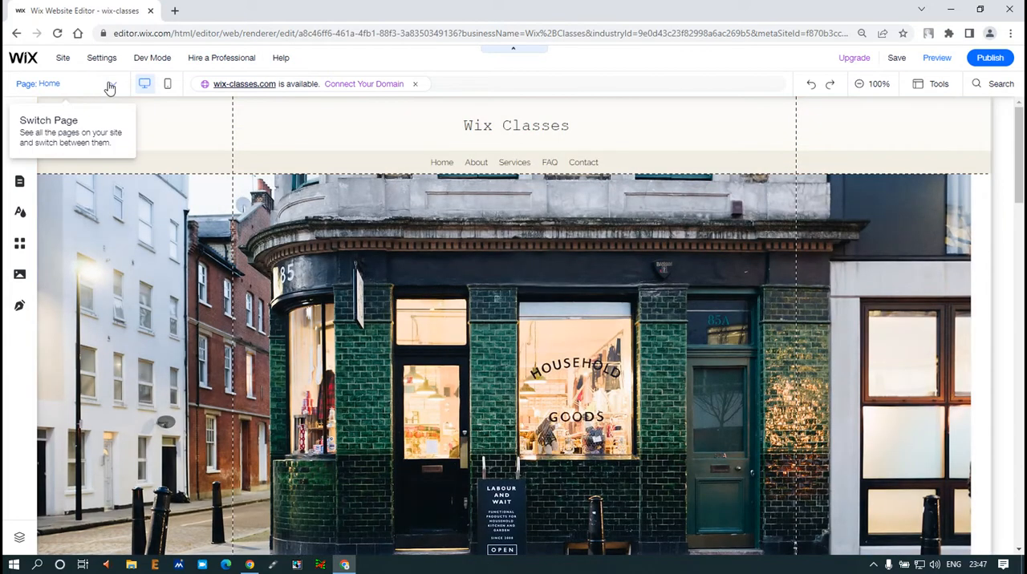
- Review the site's page list and the options available for the Home page, then close the list
click(111, 85)
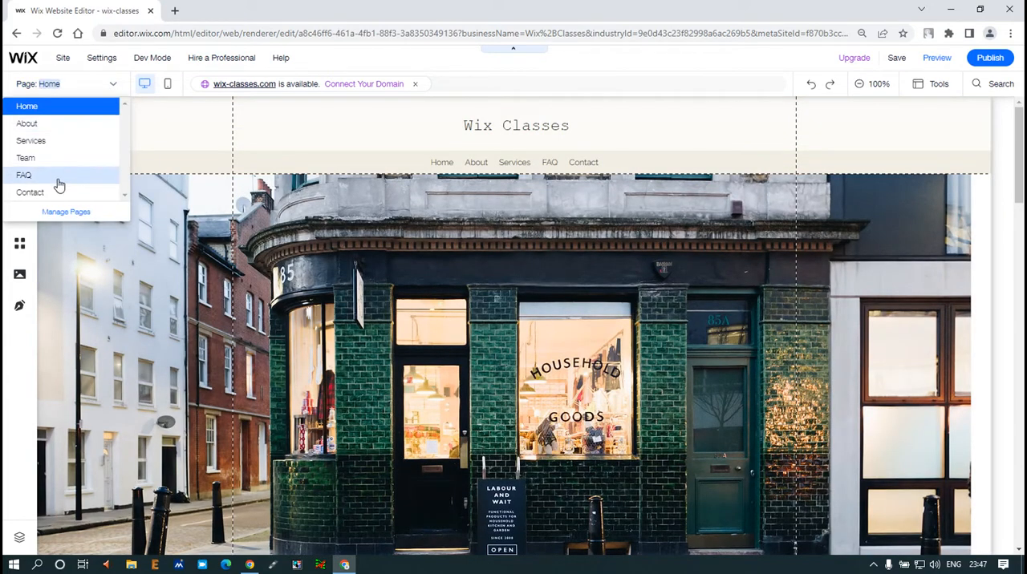
click(64, 215)
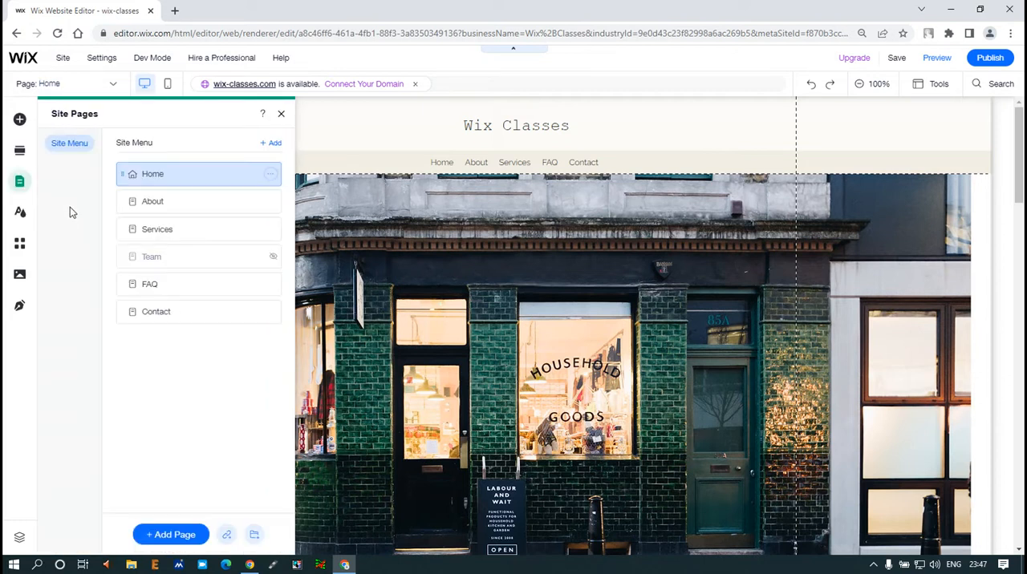
click(270, 175)
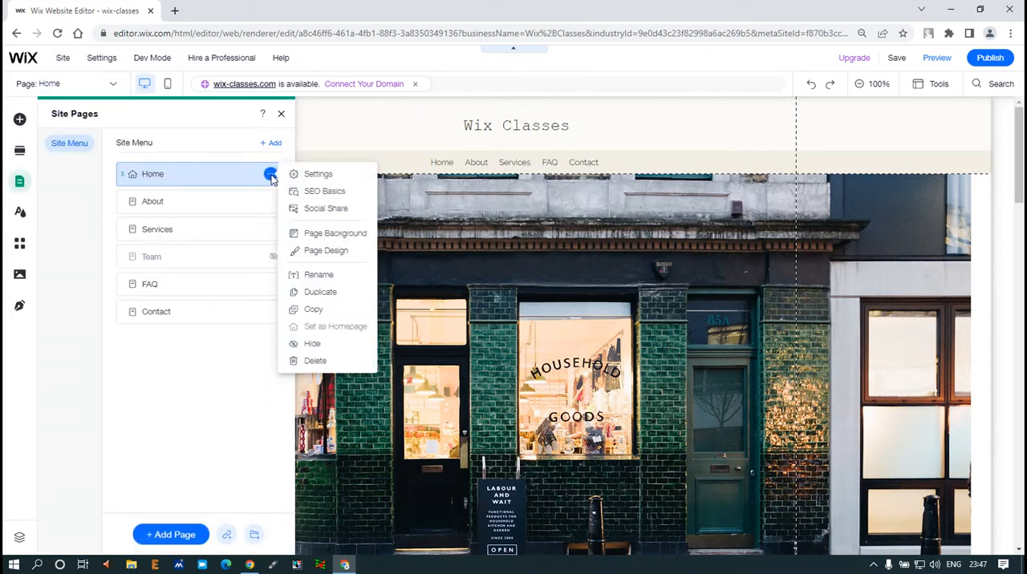
click(339, 129)
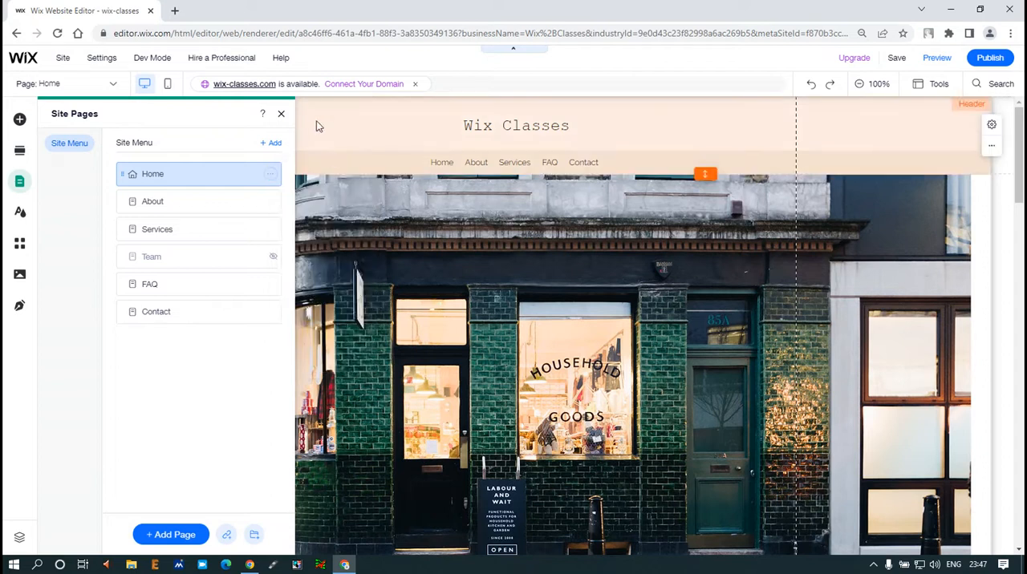
click(280, 113)
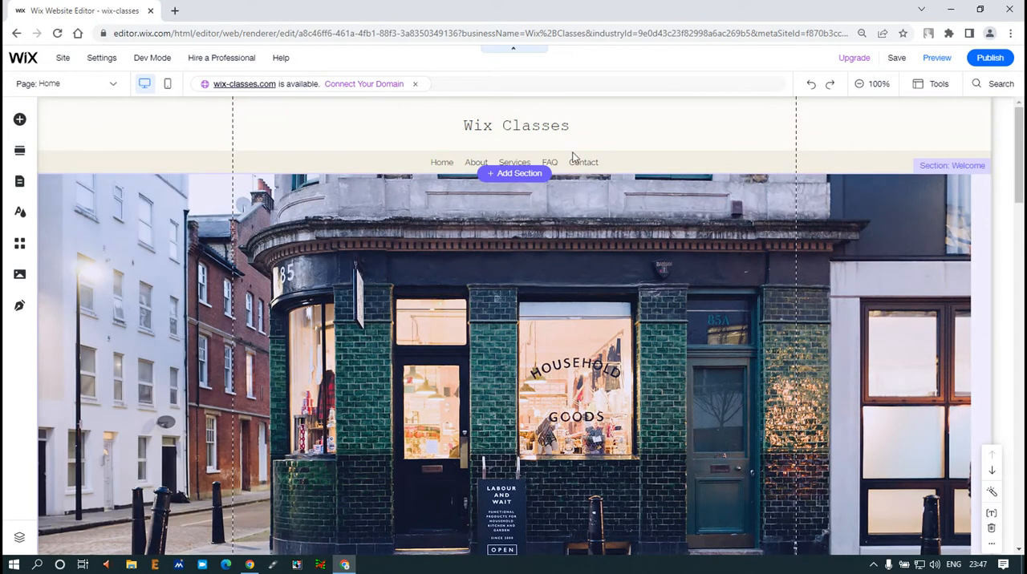
click(481, 146)
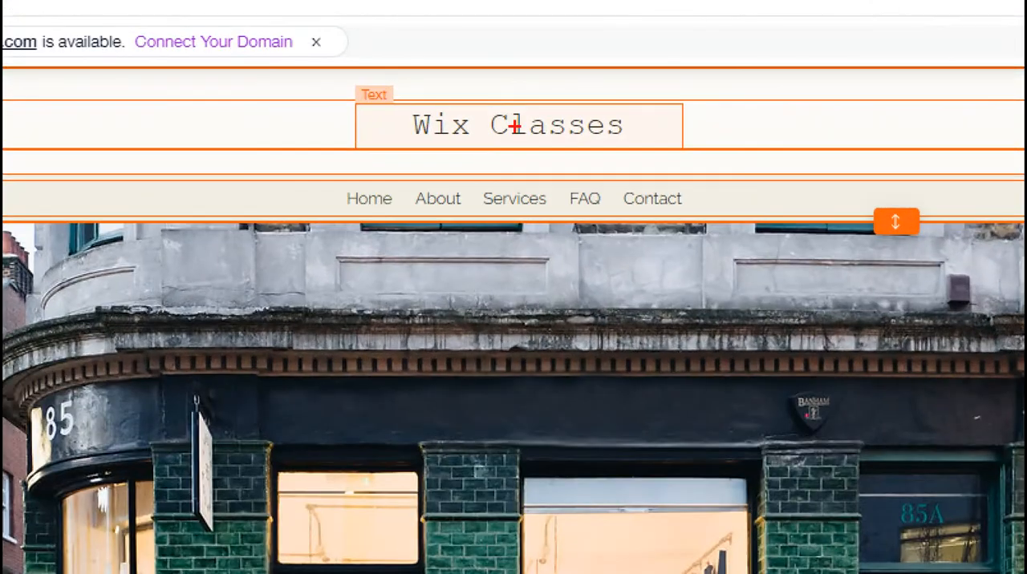
drag(354, 102, 657, 154)
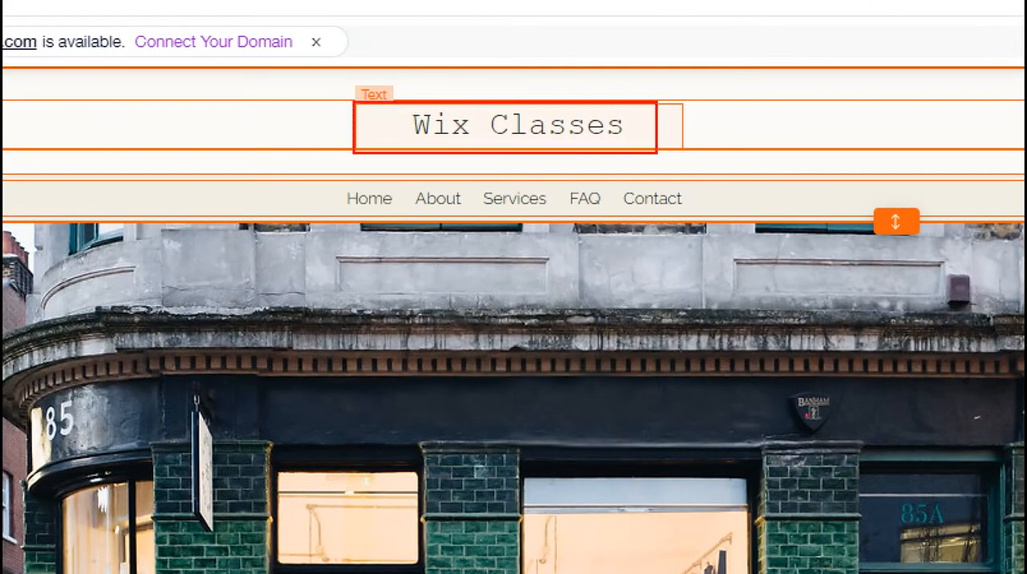
key(Escape)
- Replace the site title text in the header with WIX CLASSES in capital letters
click(533, 127)
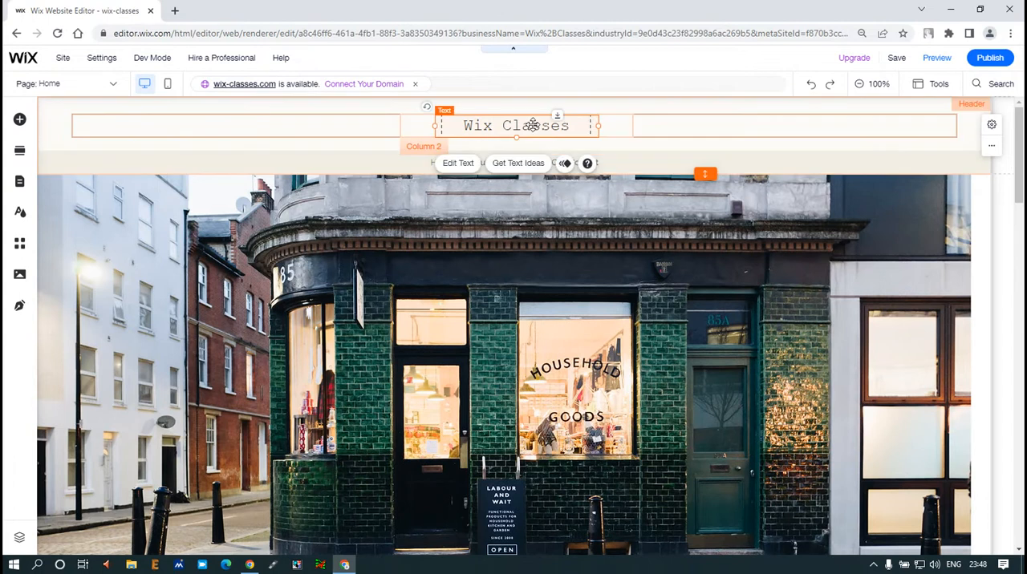
double_click(533, 126)
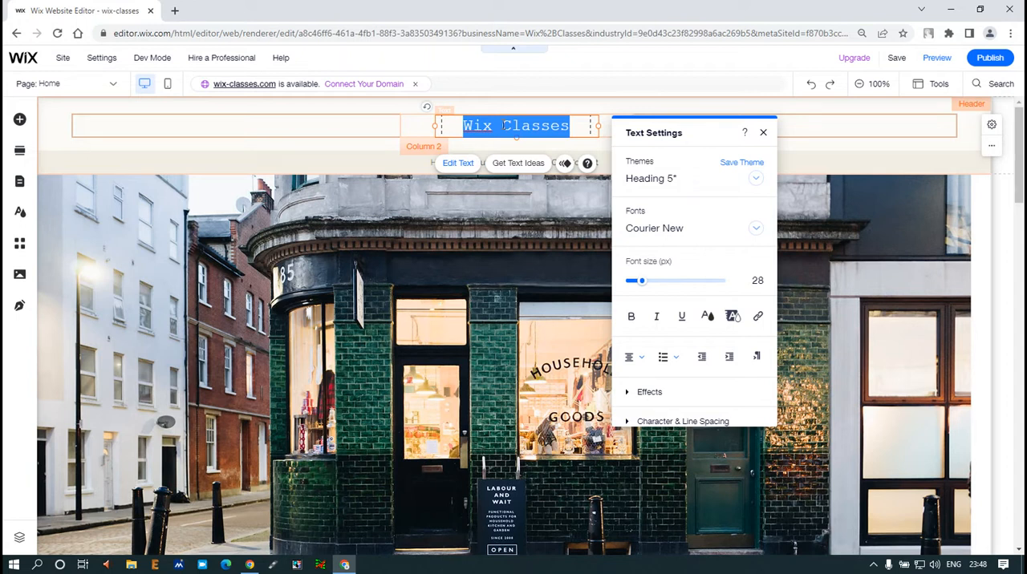
key(Caps_Lock)
text(WIX)
key(Caps_Lock)
key(BackSpace)
key(BackSpace)
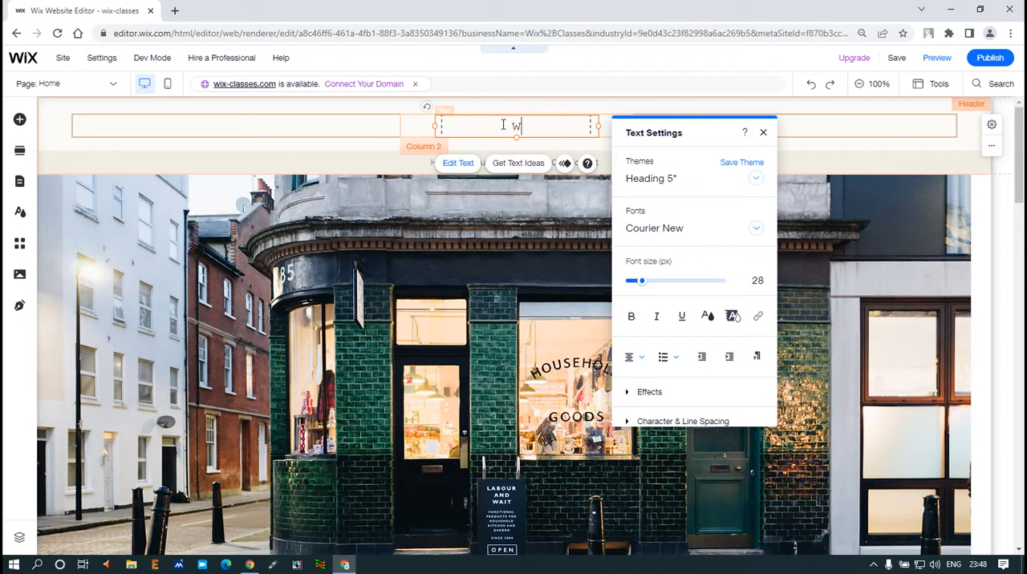
key(Caps_Lock)
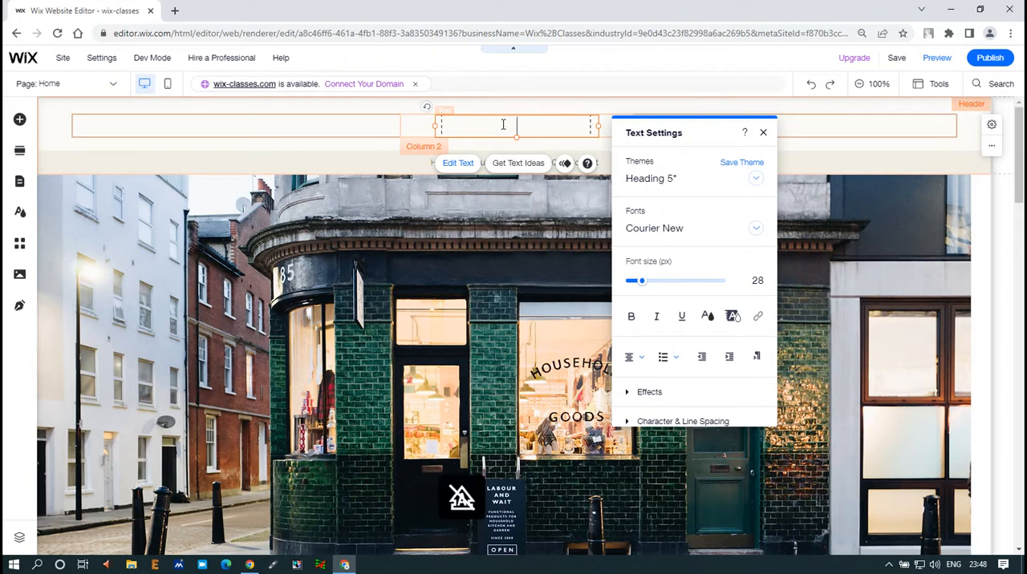
key(BackSpace)
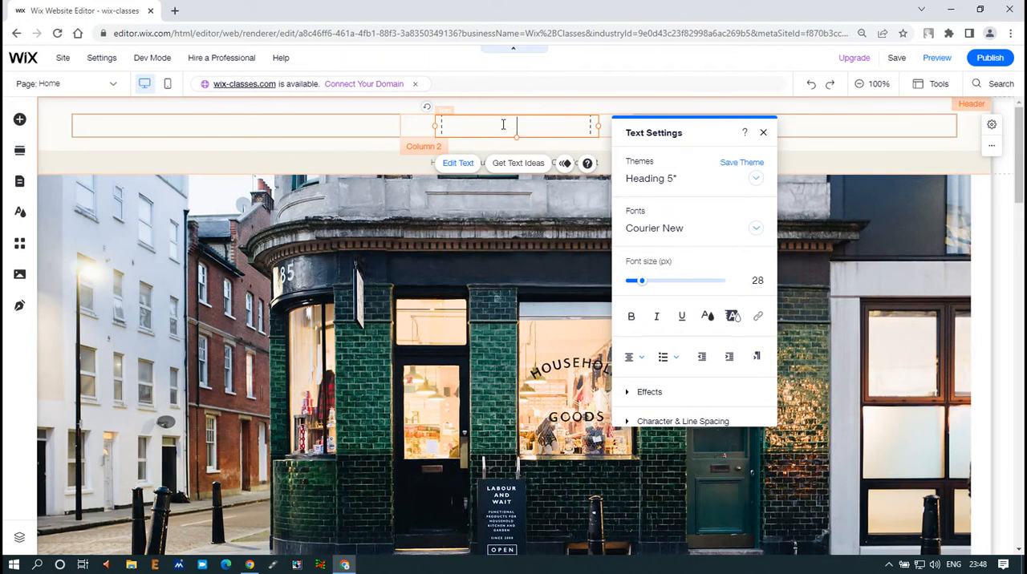
click(340, 222)
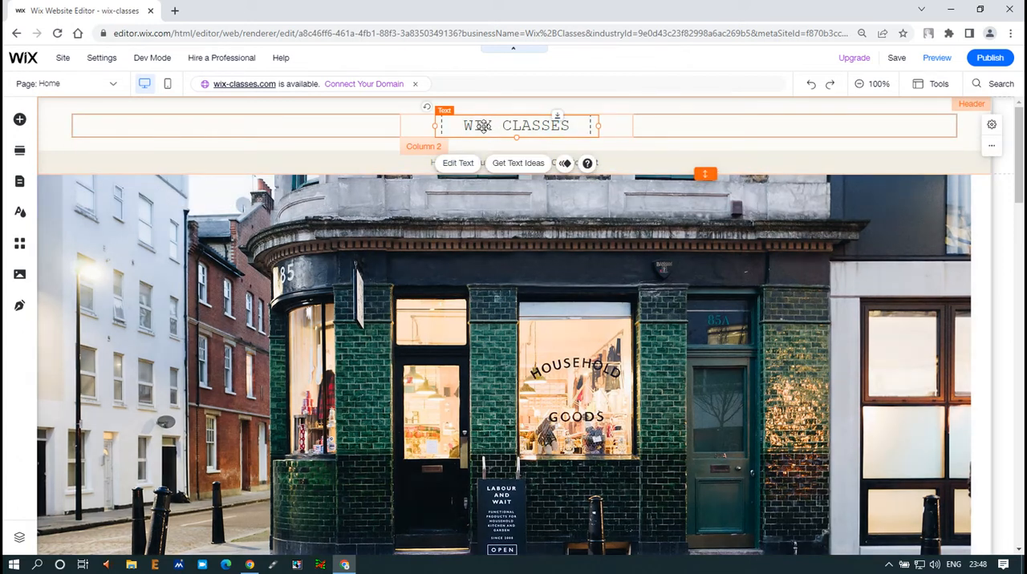
- Try the Heading 1, Heading 2 and Heading 3 themes on the header's site title
click(462, 169)
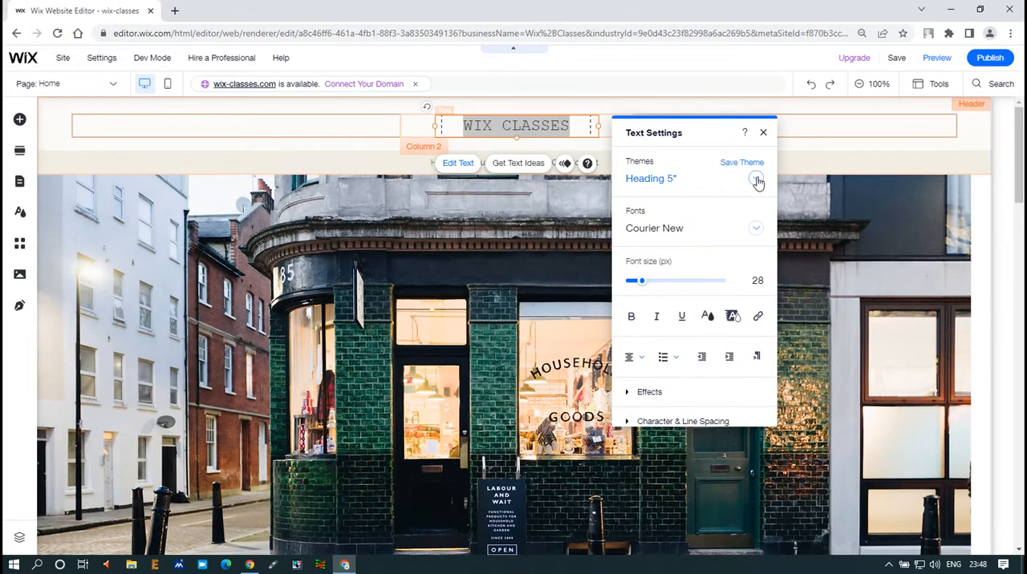
click(752, 179)
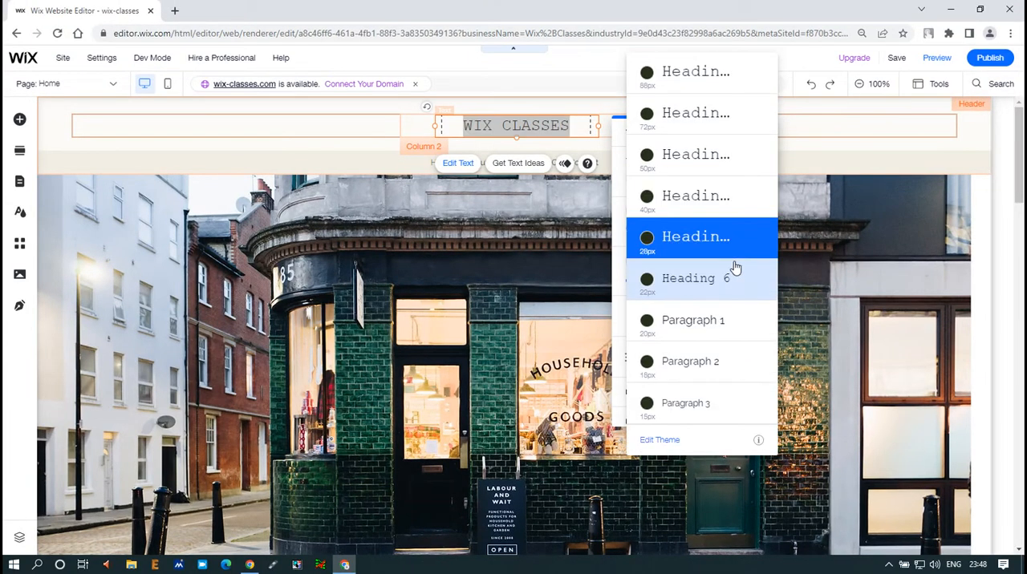
click(717, 87)
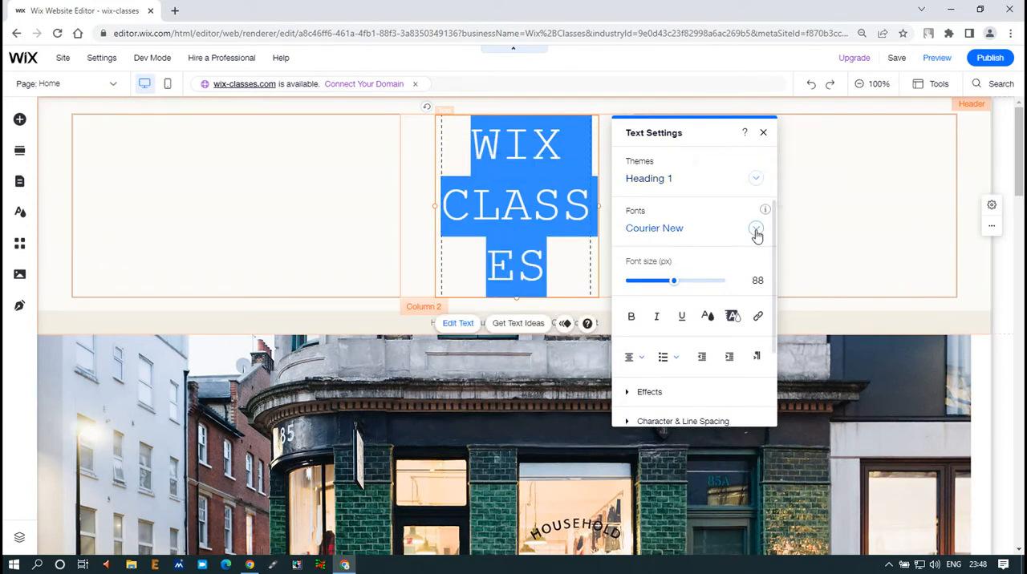
click(755, 182)
click(681, 236)
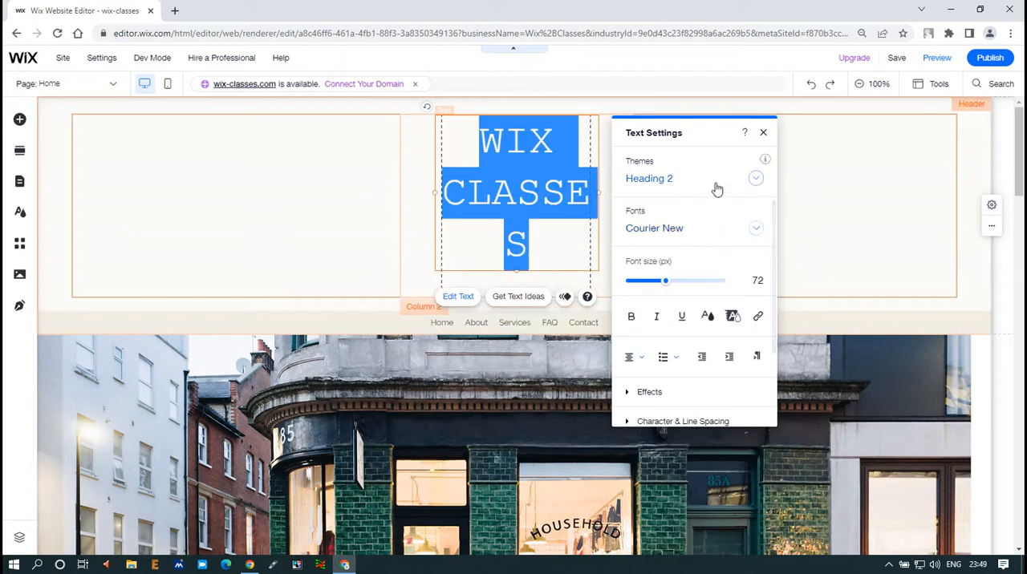
click(718, 187)
click(703, 230)
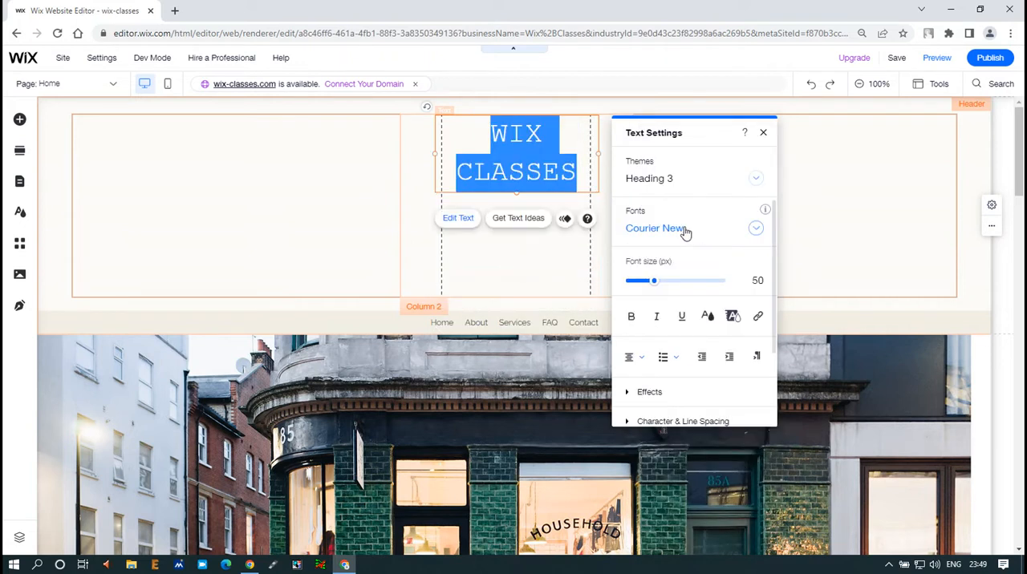
click(215, 221)
click(705, 217)
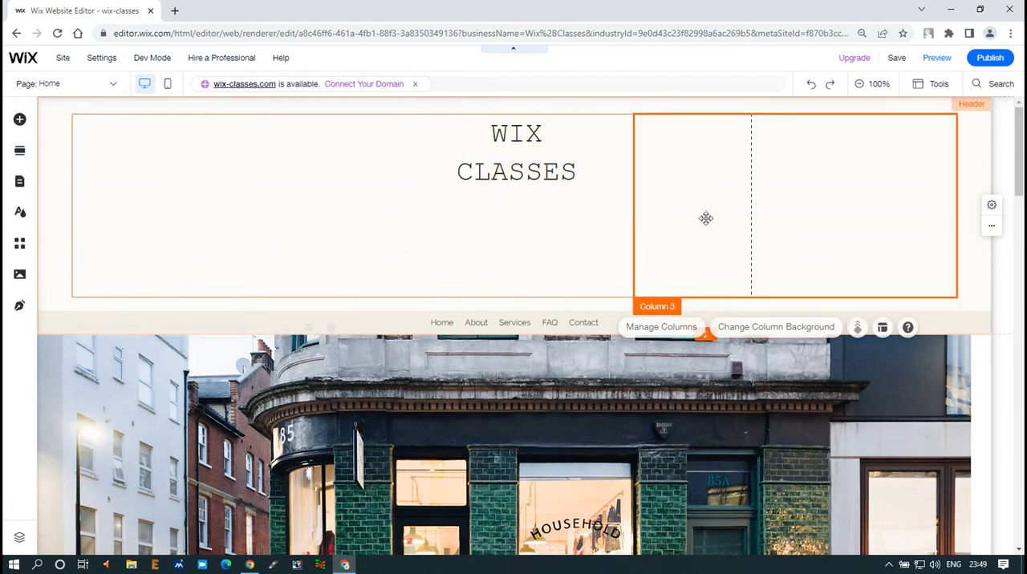
- Apply the Heading 5 theme to the header's site title
click(530, 172)
click(529, 173)
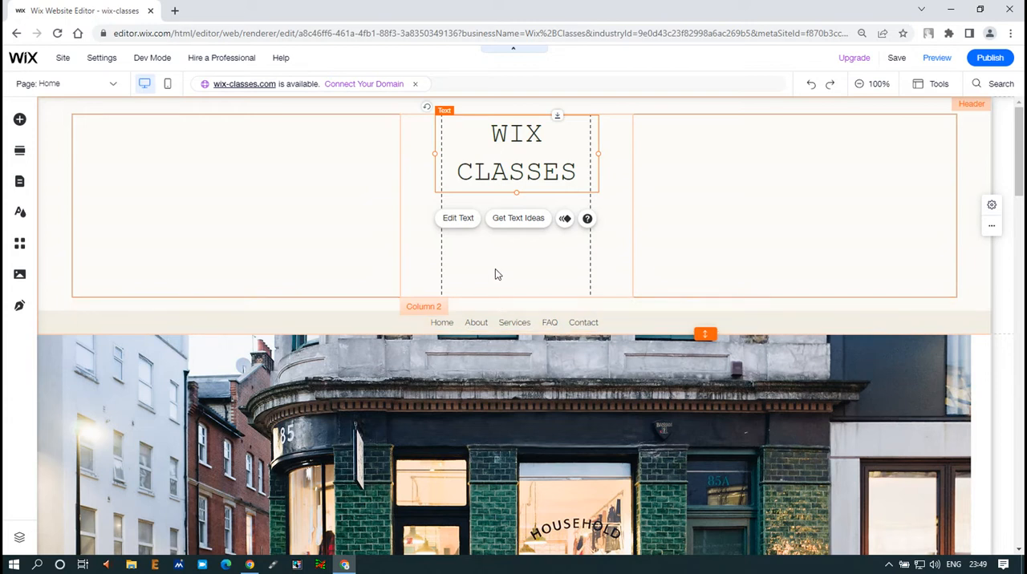
click(470, 228)
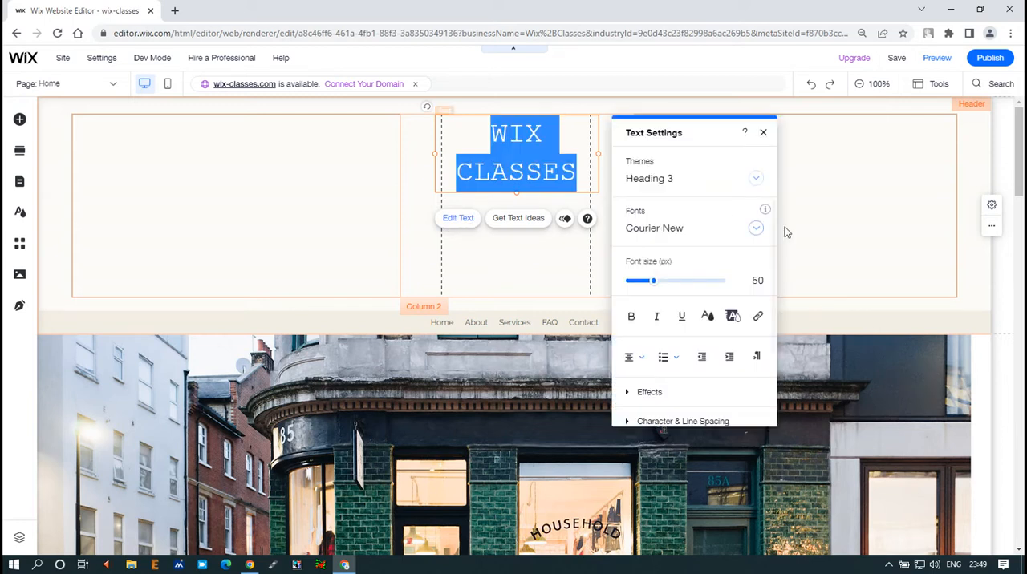
click(756, 184)
click(714, 271)
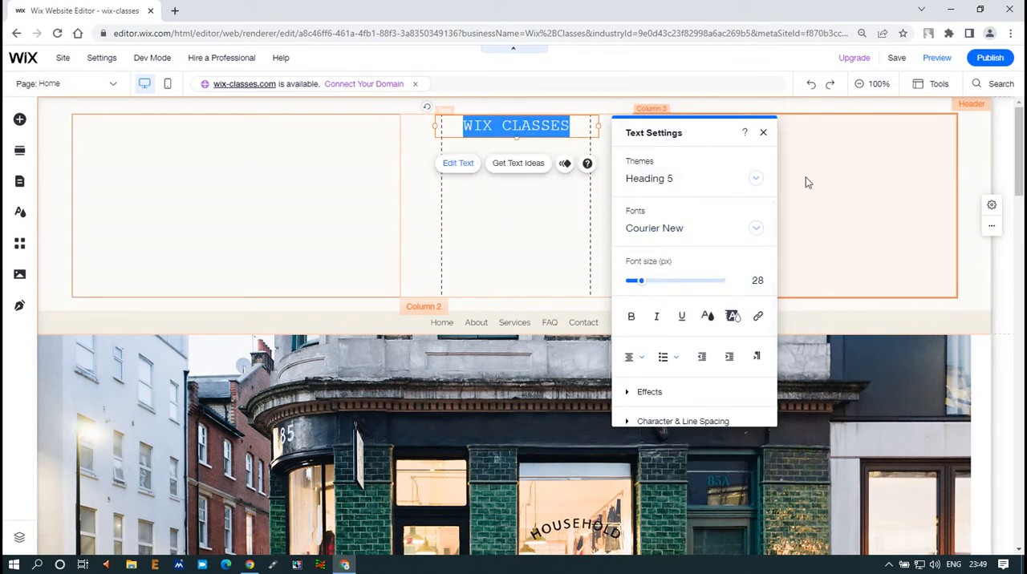
click(739, 199)
- Undo all the theme changes made to the header's site title
key(ctrl+z)
key(ctrl+z)
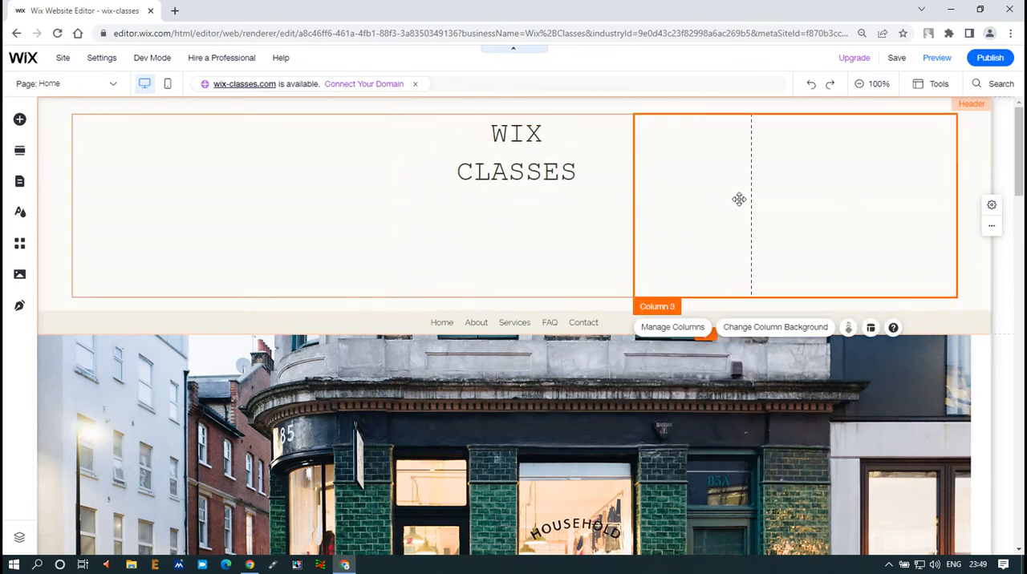
key(ctrl+z)
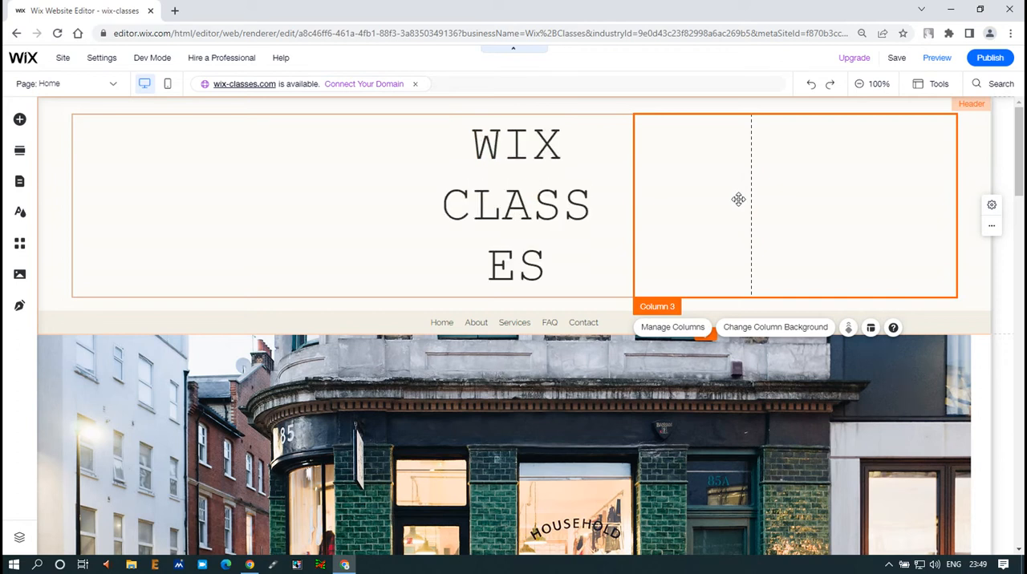
key(ctrl+z)
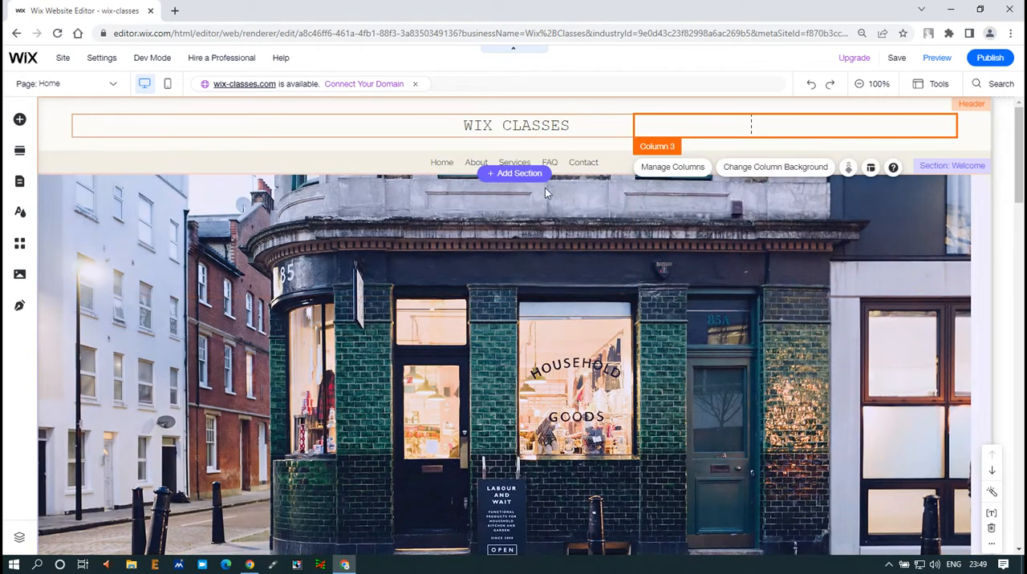
- Open the text ideas for the header's site title, look at the site type search, and close them
click(523, 129)
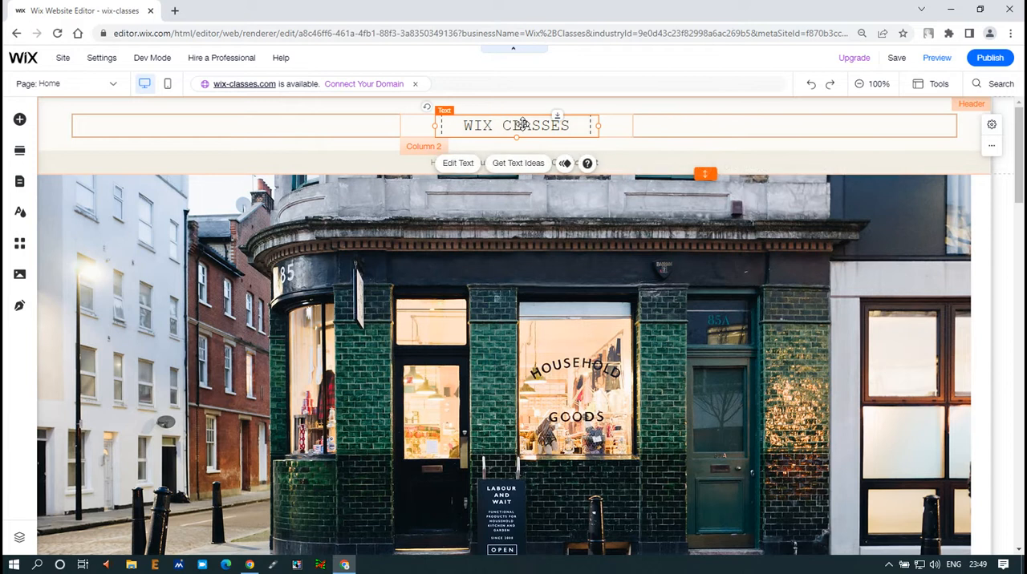
click(515, 166)
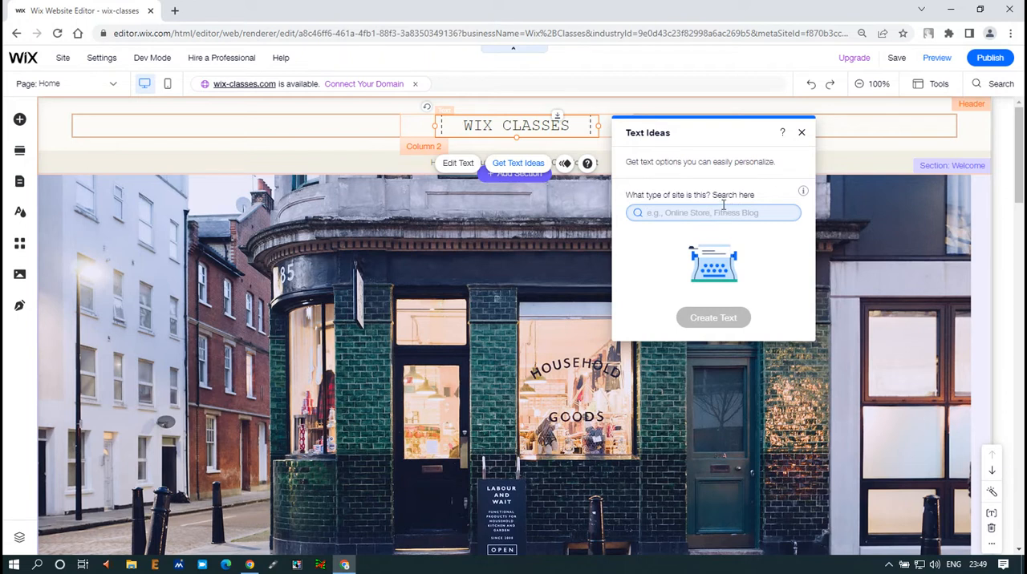
click(722, 210)
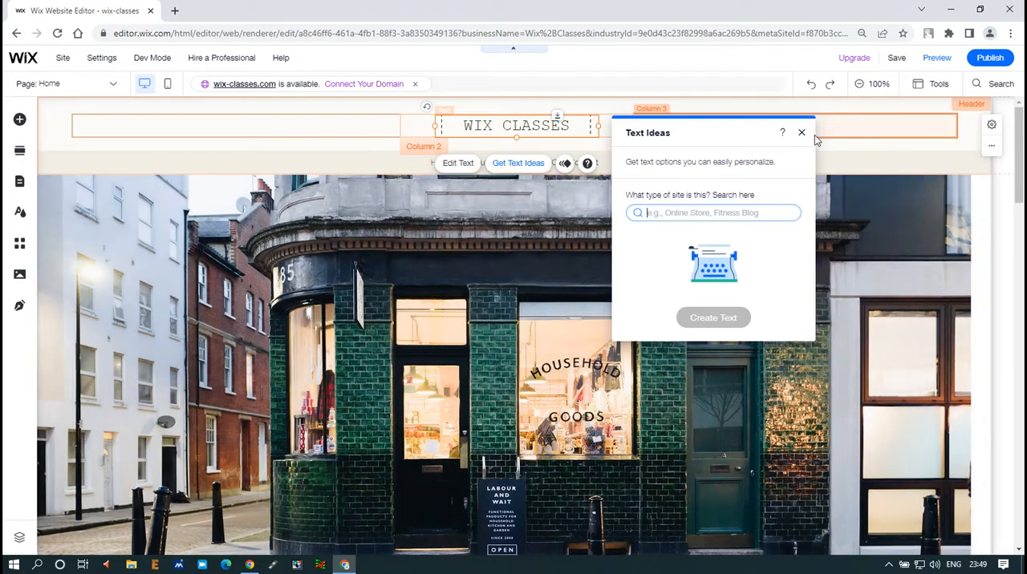
click(801, 133)
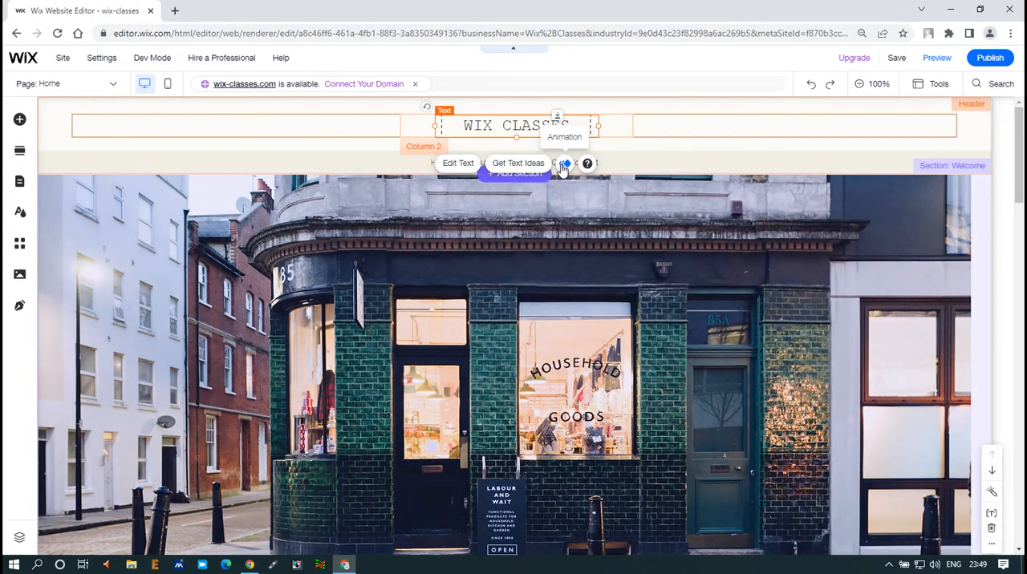
- Apply the Bounce-In animation to the header's site title and save the site
click(563, 165)
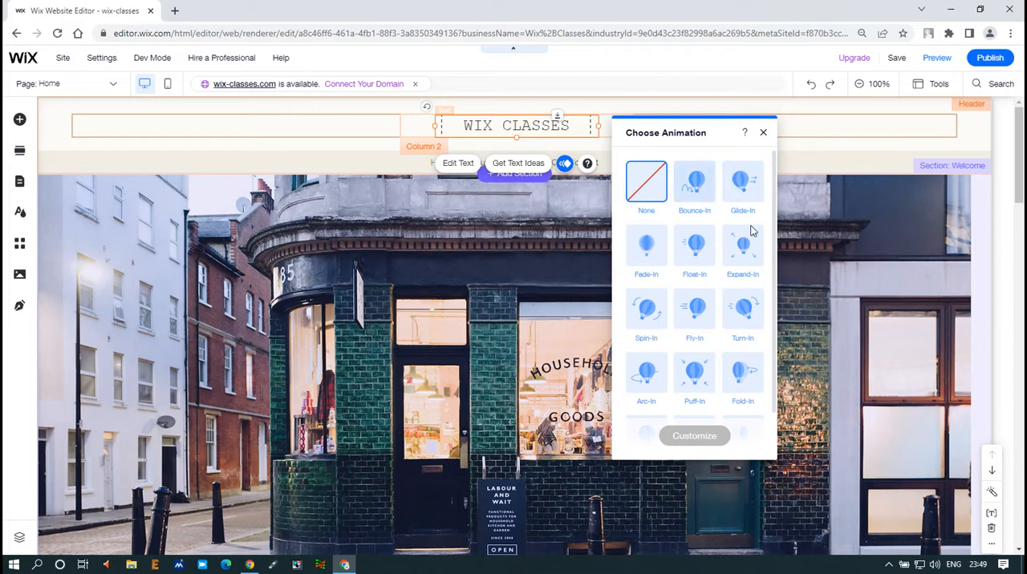
click(700, 193)
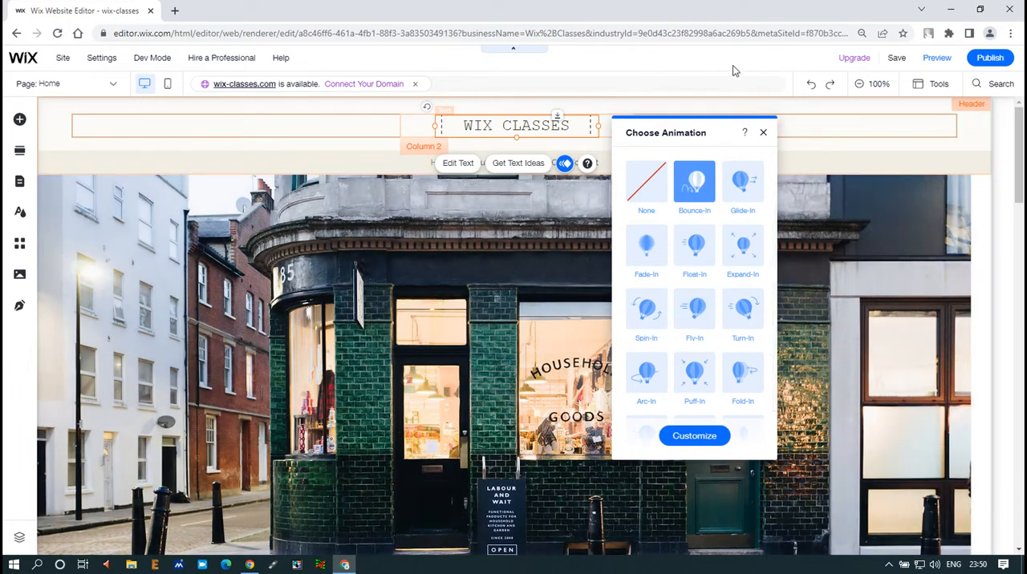
click(898, 63)
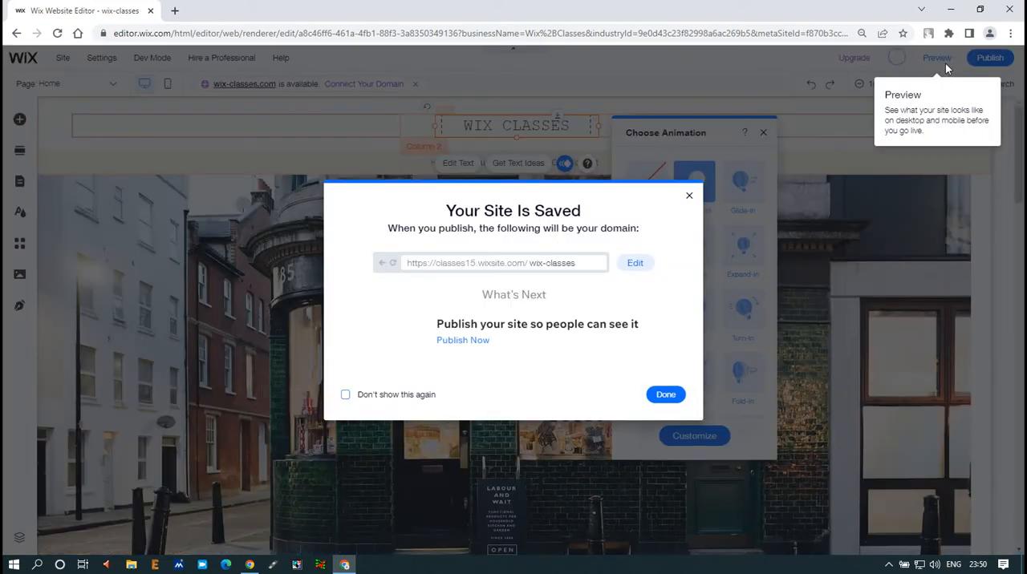
click(658, 392)
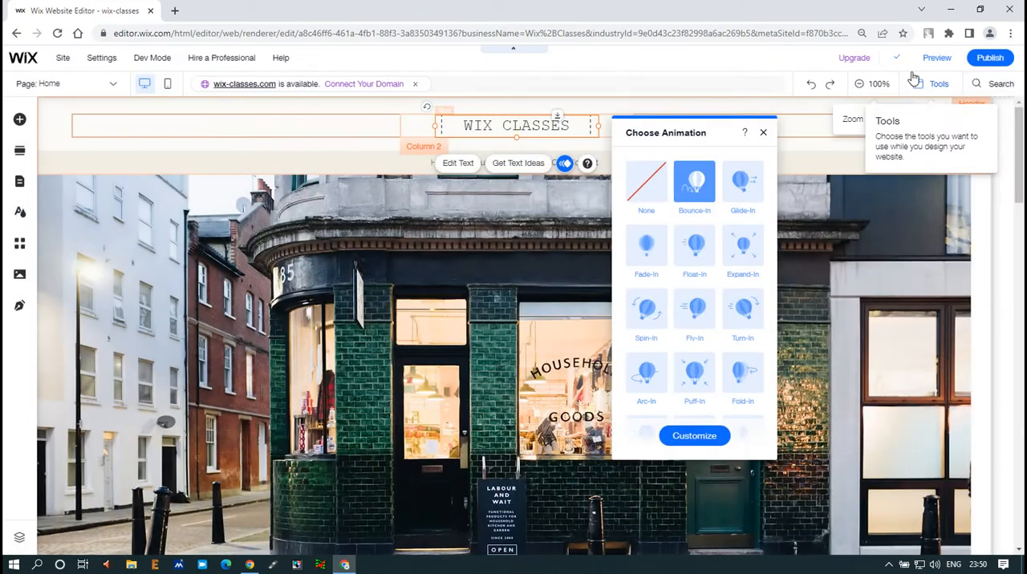
- Preview the site to check the title animation, and return to the editor
click(935, 60)
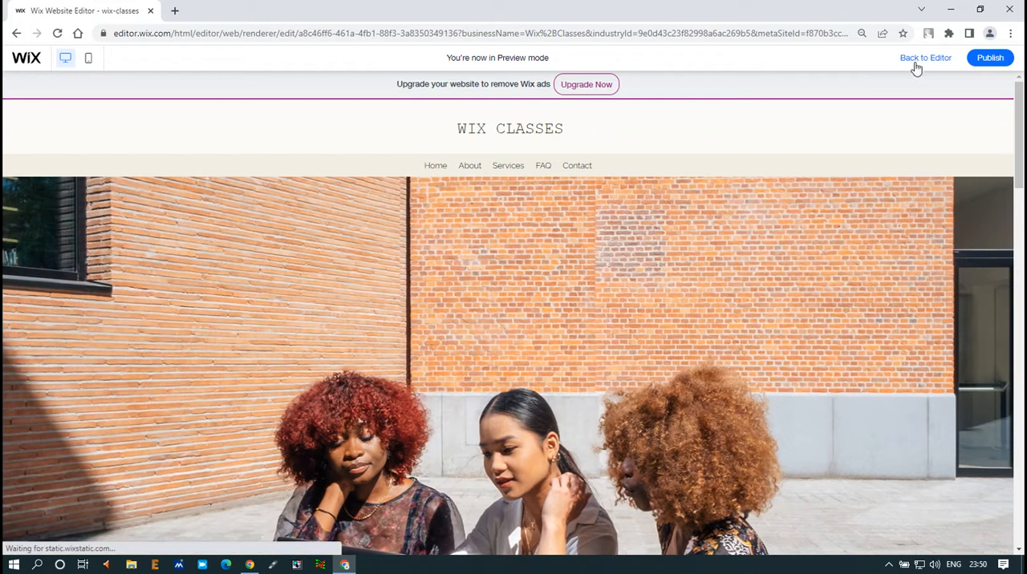
click(919, 59)
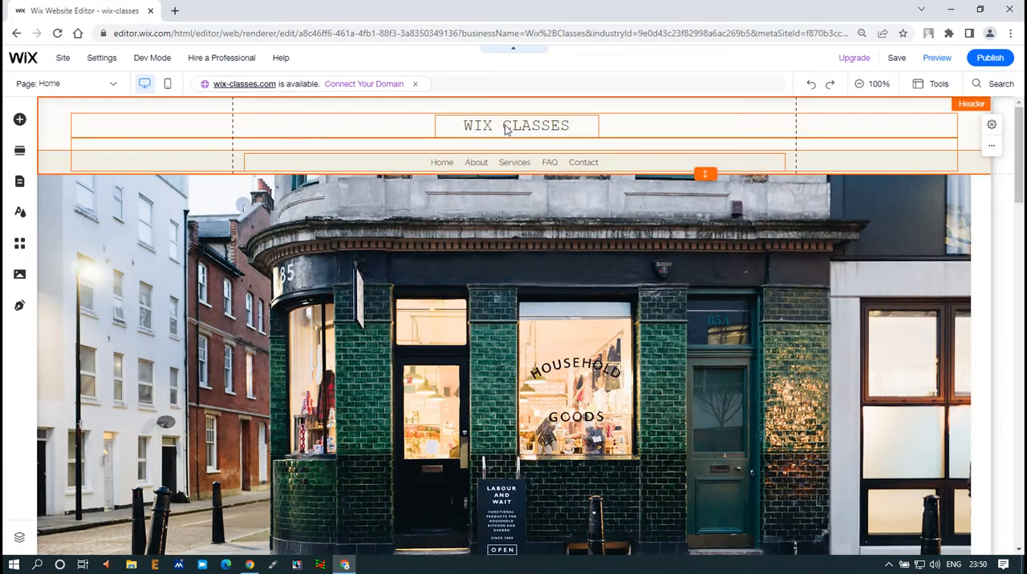
- Set the duration of the header site title's Bounce-In animation to 4 seconds
click(476, 130)
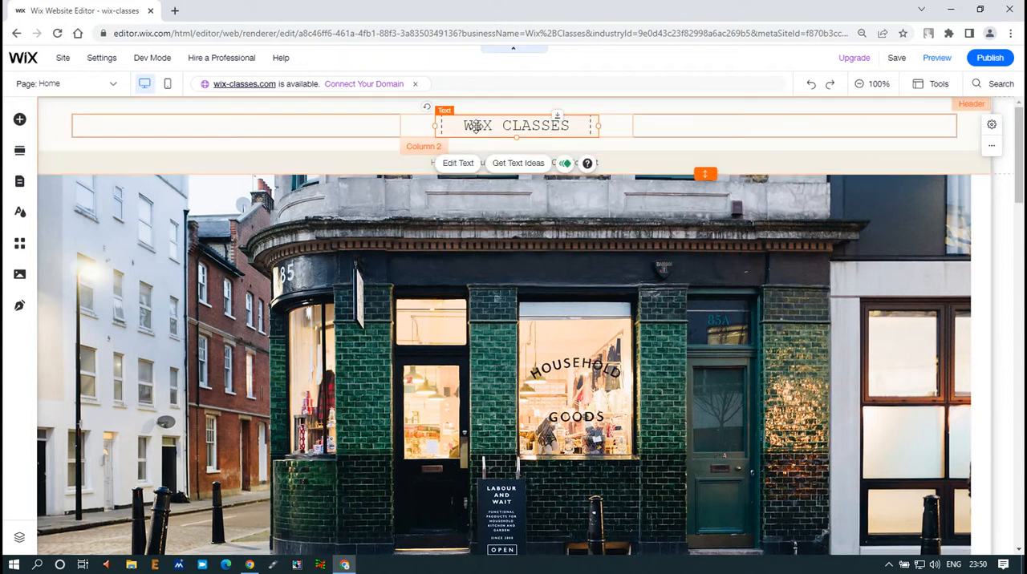
click(564, 164)
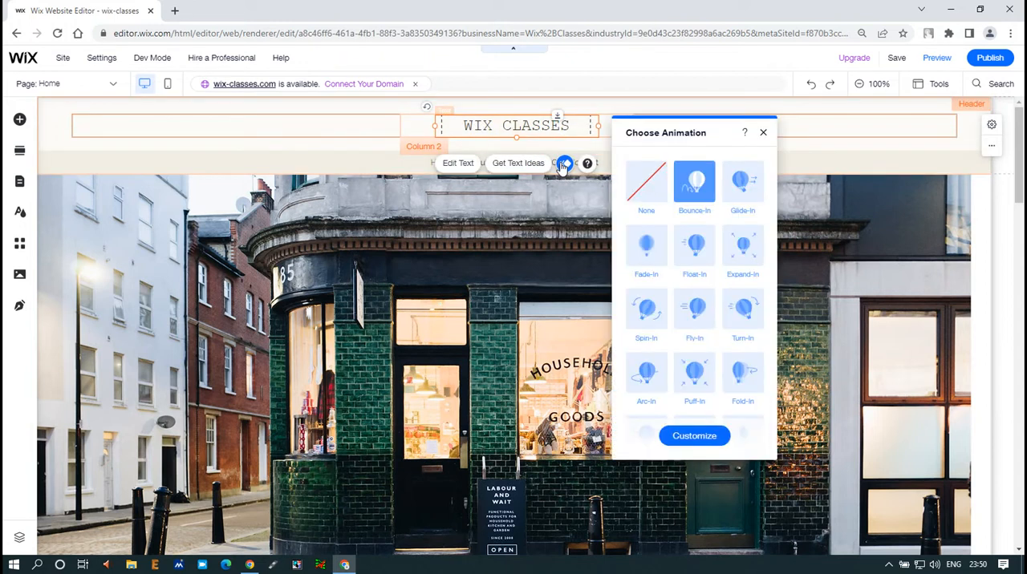
click(692, 437)
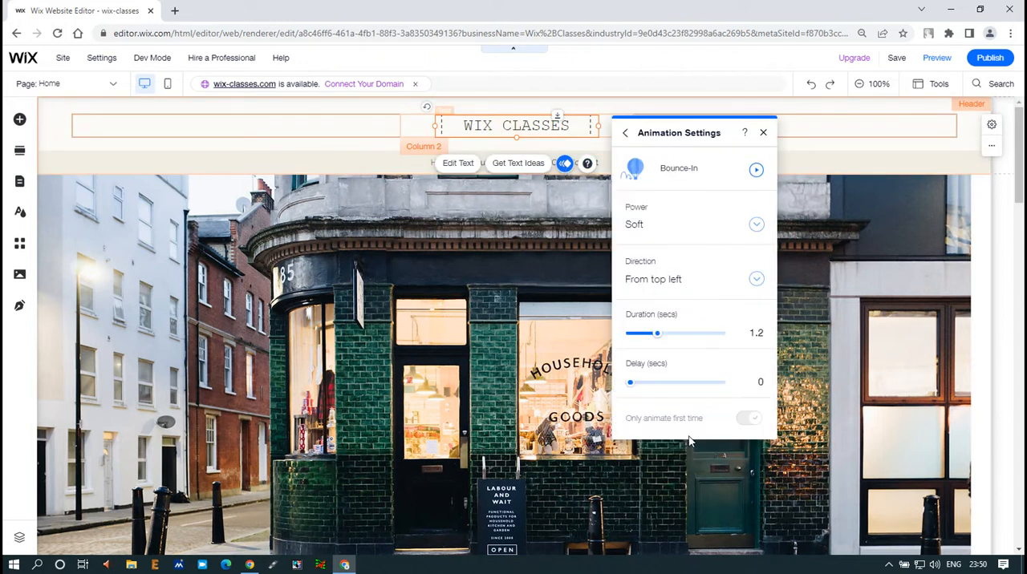
click(660, 334)
drag(692, 340, 733, 342)
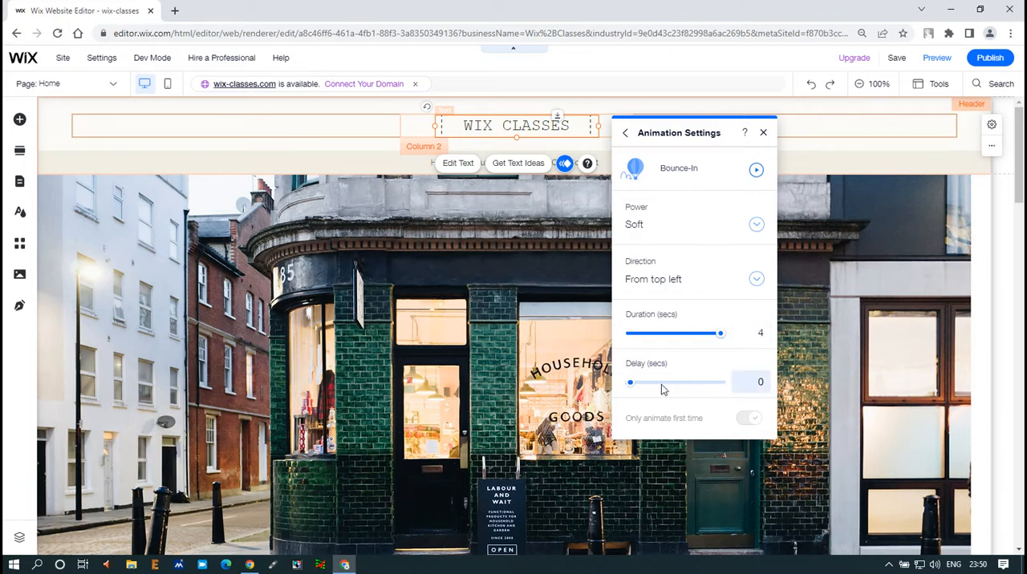
- Save the site, preview it to check the slower title animation, and return to the editor
click(897, 60)
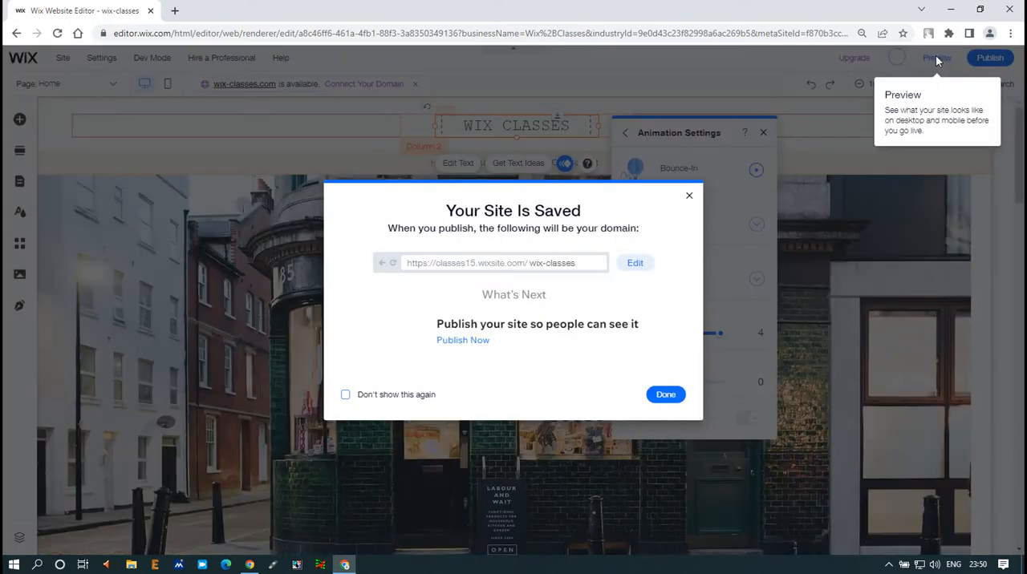
click(665, 394)
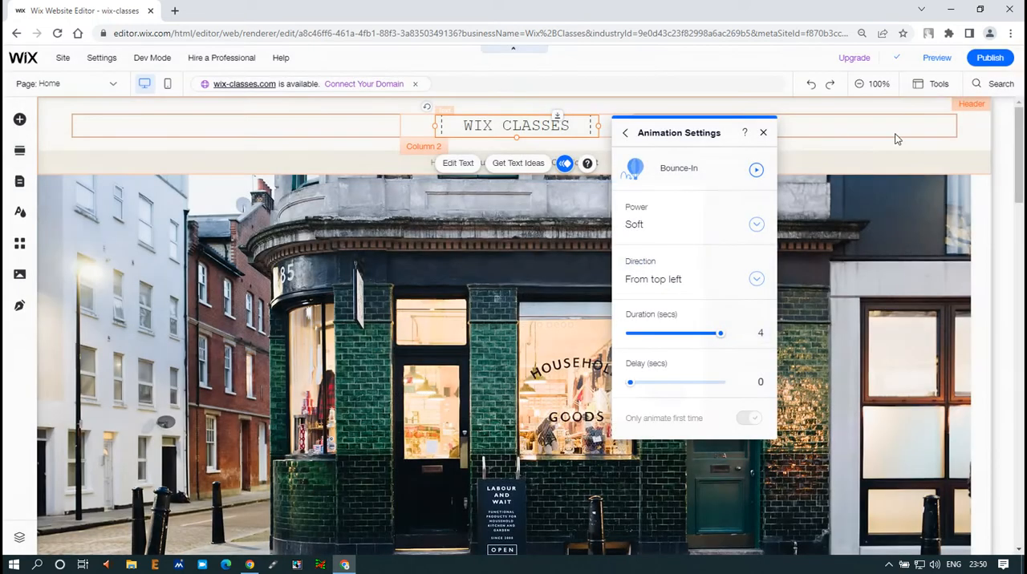
click(936, 58)
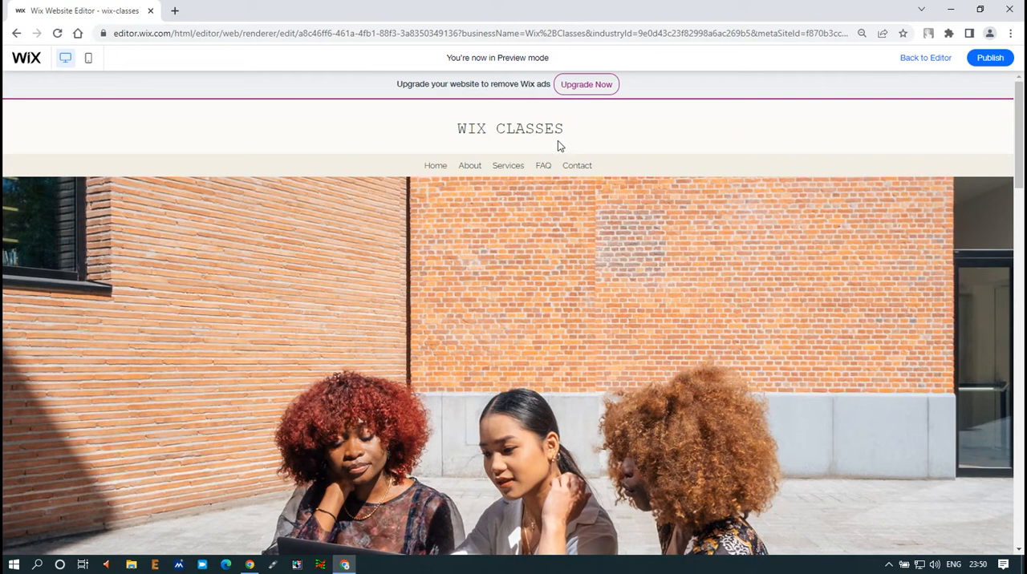
click(926, 61)
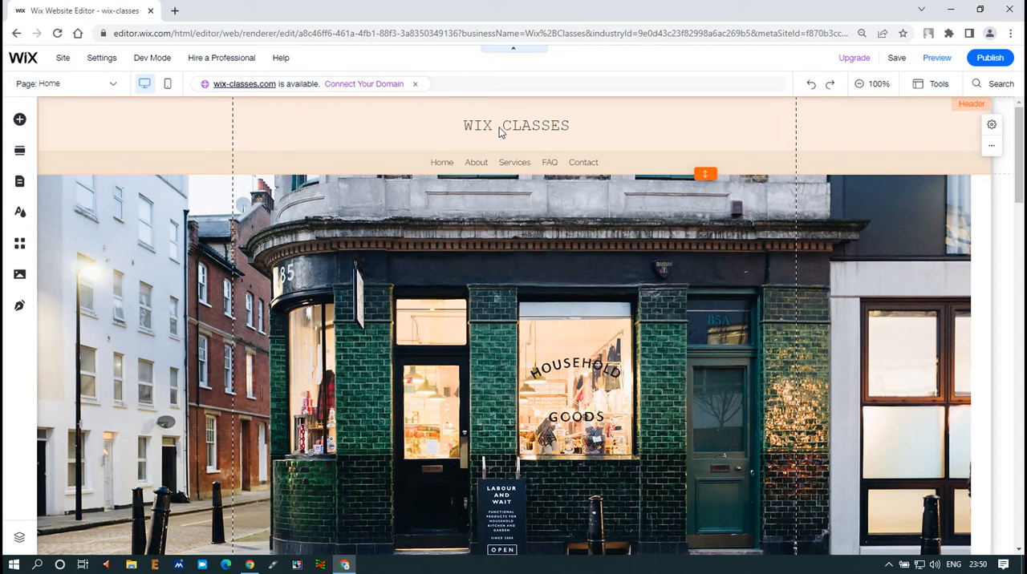
- Open the Bounce-In animation's customization settings for the header's site title
click(530, 133)
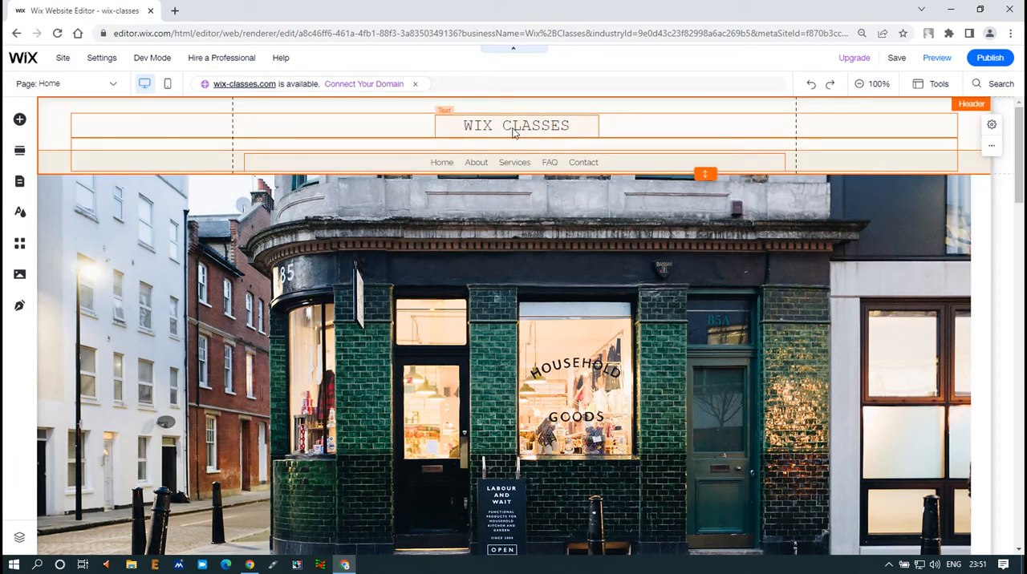
click(513, 132)
click(566, 163)
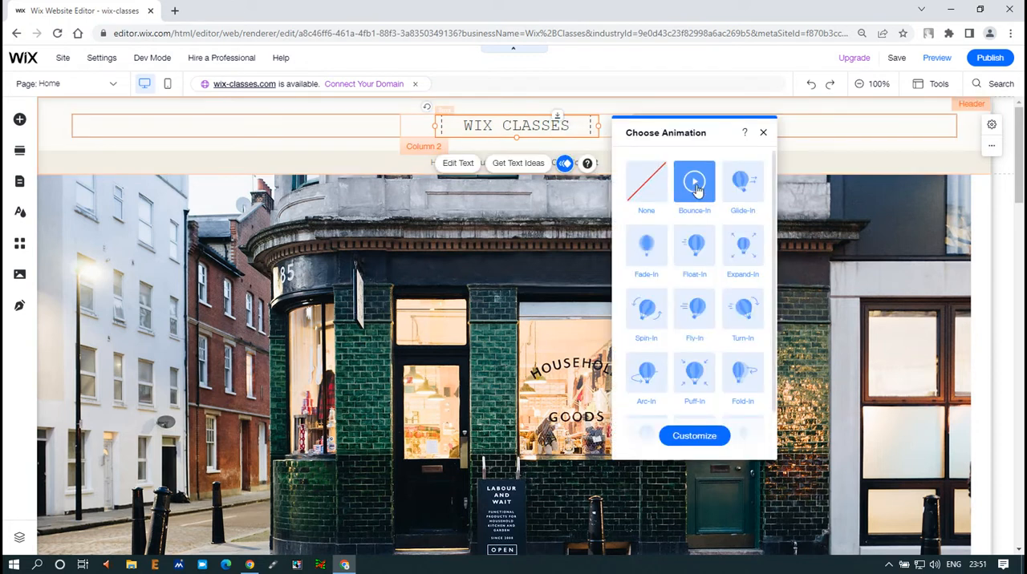
click(698, 439)
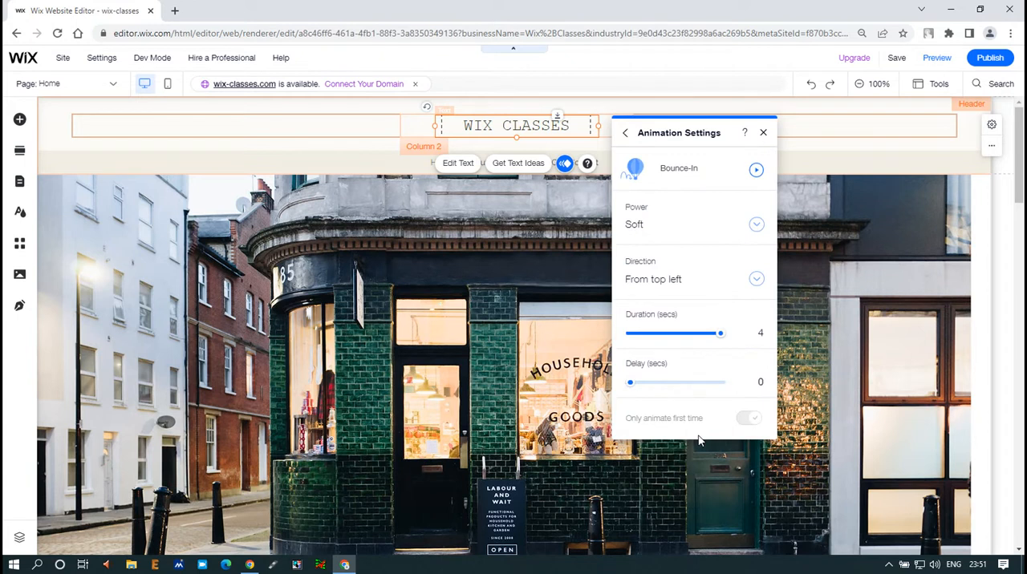
- Try to set the Bounce-In animation's duration to 6 seconds
click(762, 333)
text(6)
key(Tab)
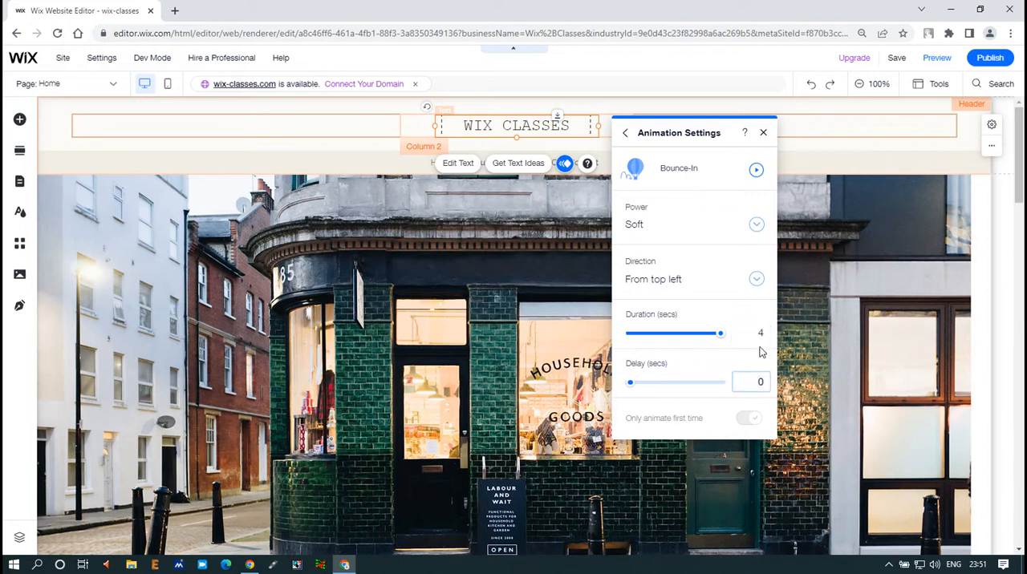
click(759, 340)
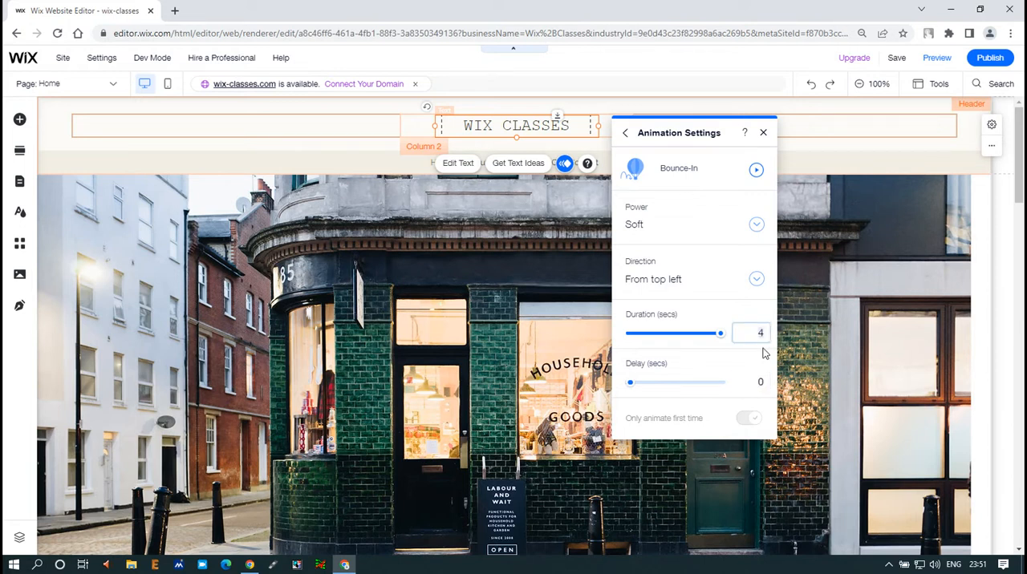
key(Tab)
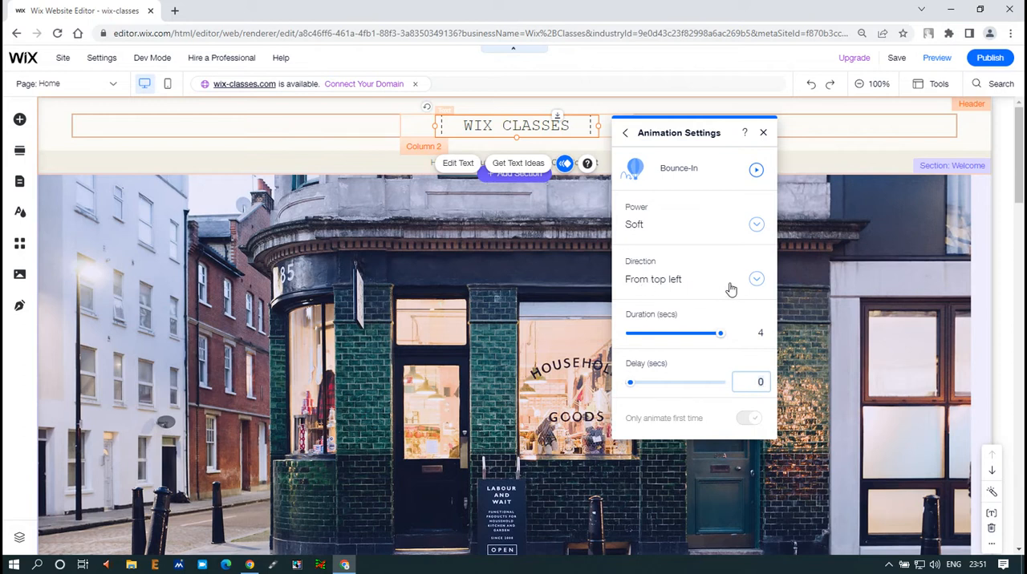
- Set the title animation's direction to From bottom right and save the site
click(755, 281)
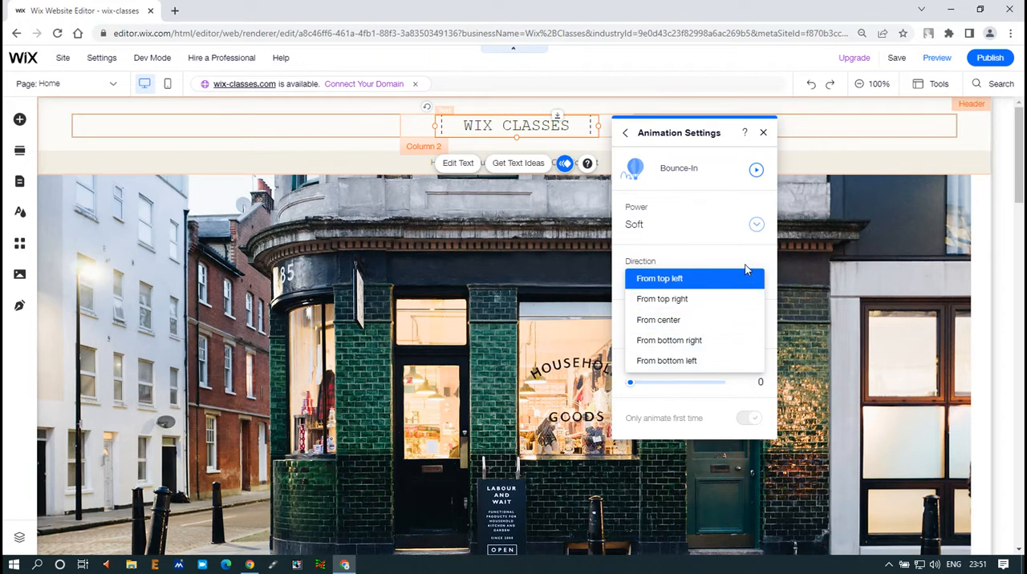
click(688, 341)
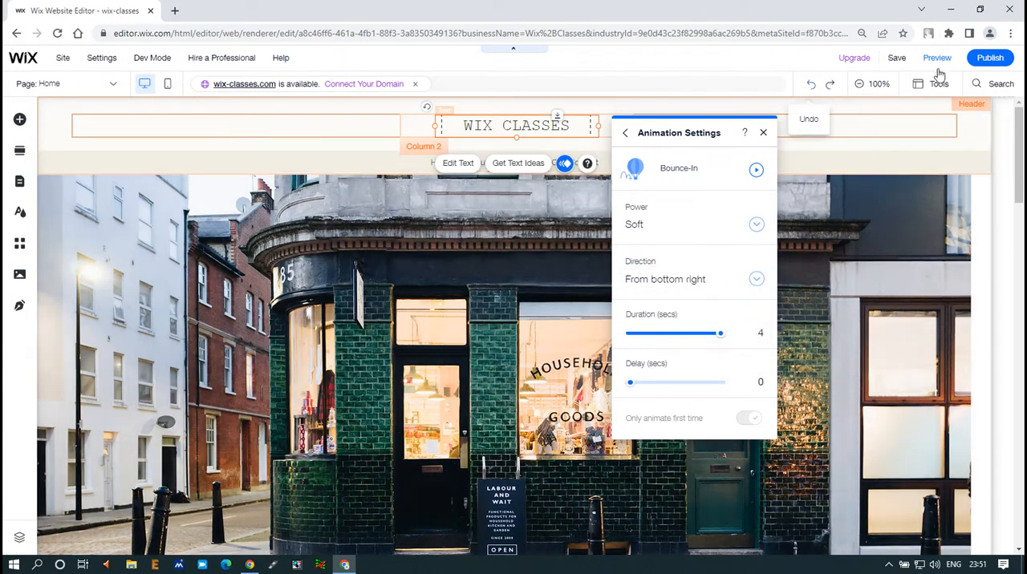
click(897, 60)
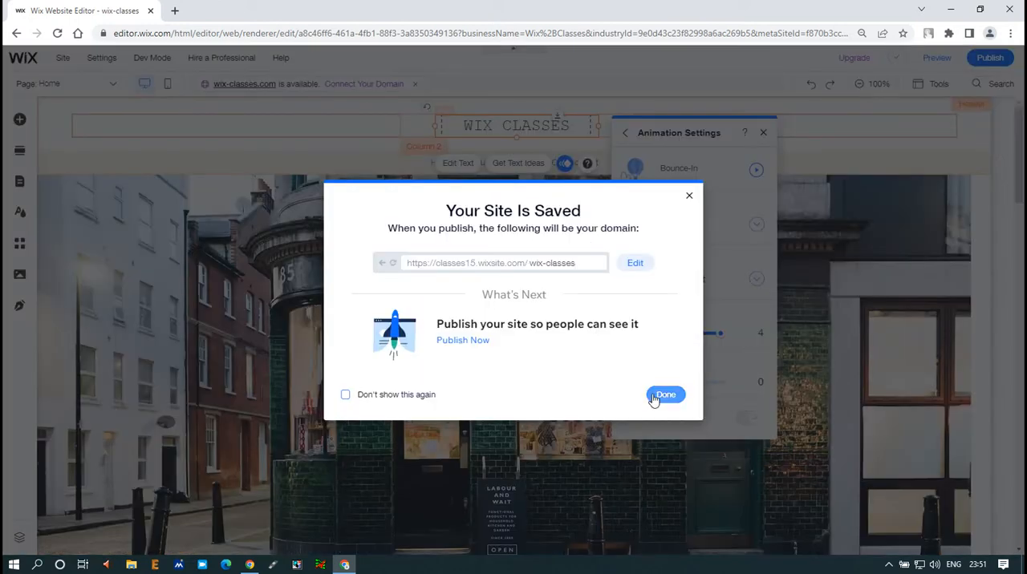
- Turn on the option not to show the site-saved message again and dismiss the message
click(384, 396)
key(ctrl+1)
click(329, 394)
mouse_move(340, 373)
mouse_down()
mouse_move(452, 418)
mouse_move(584, 429)
mouse_up()
key(Escape)
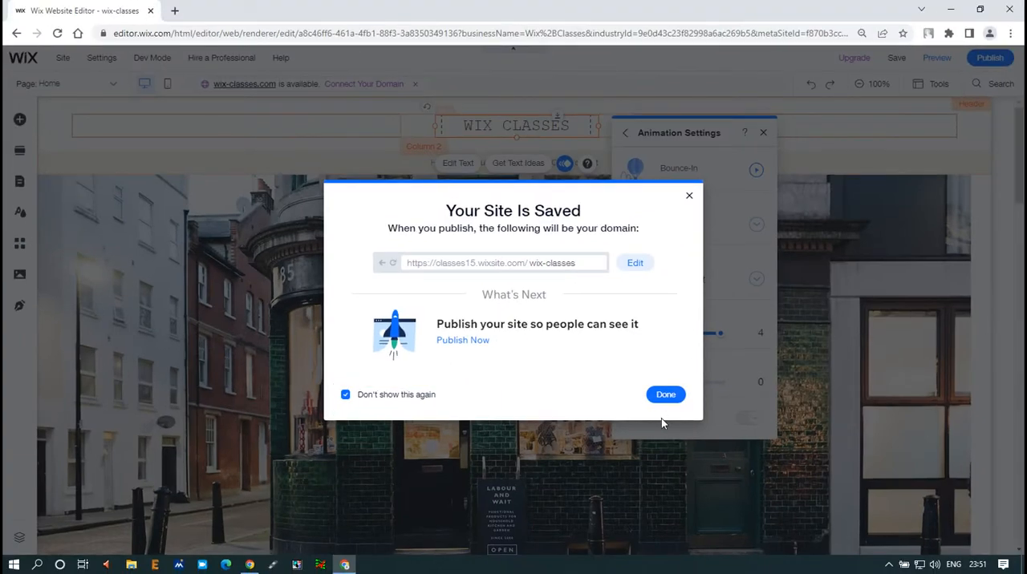
click(662, 396)
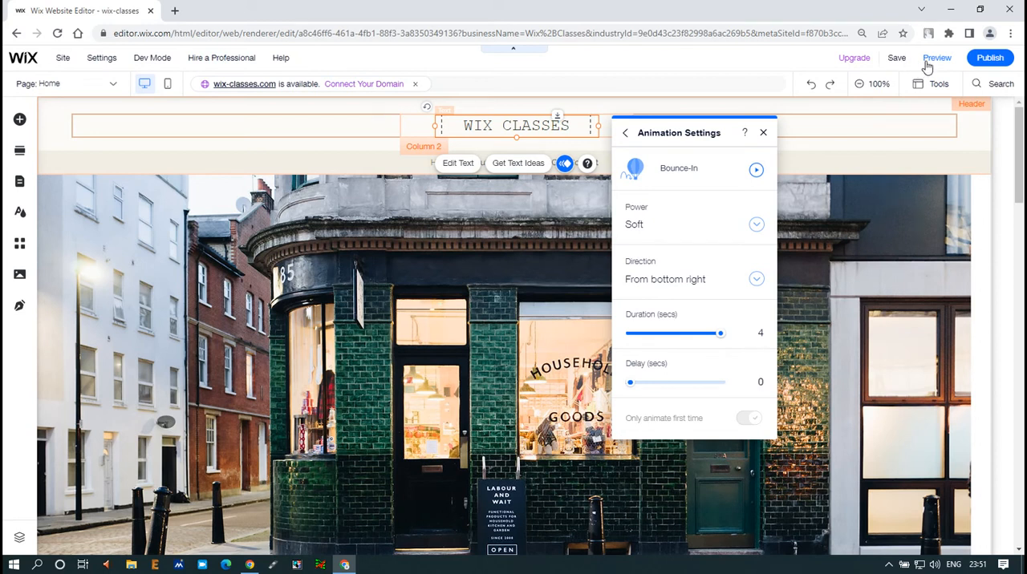
- Preview the site to check the title's entrance from the bottom right, and reload the editor page
click(933, 60)
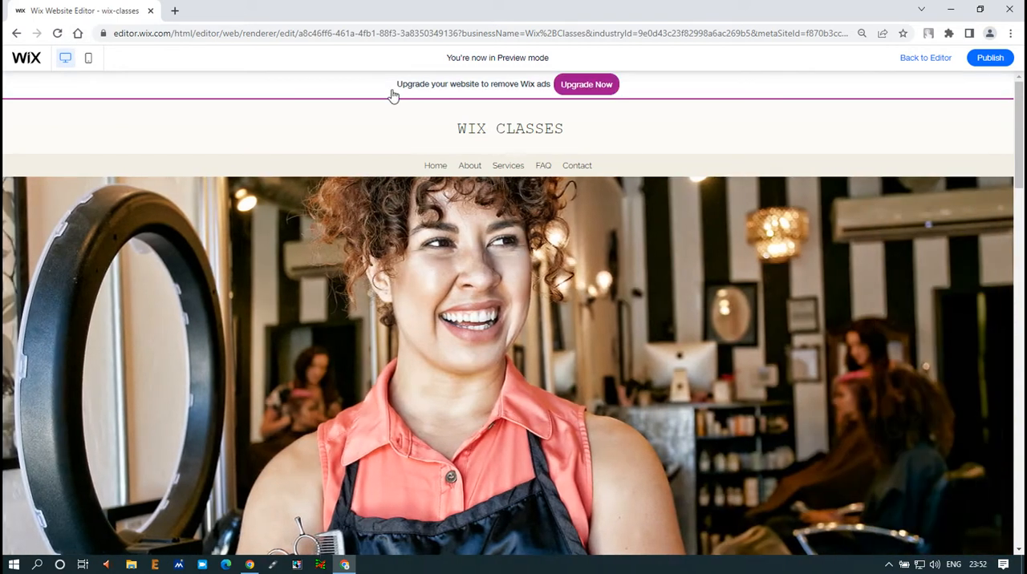
drag(442, 122, 574, 153)
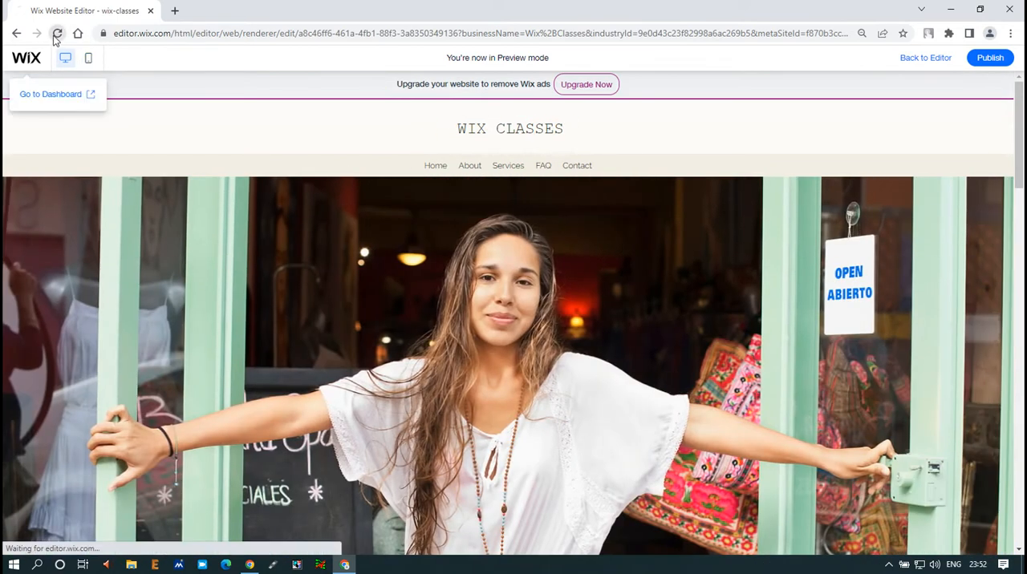
click(26, 57)
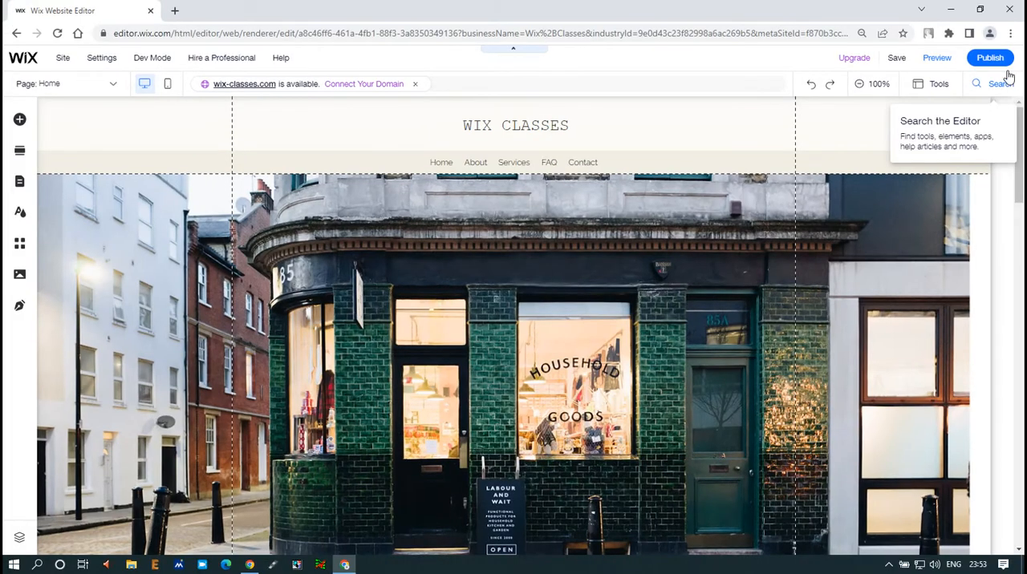
- Look through the Home page's sections, from the header title to the service tiles and the empty space beside the welcome heading
click(521, 133)
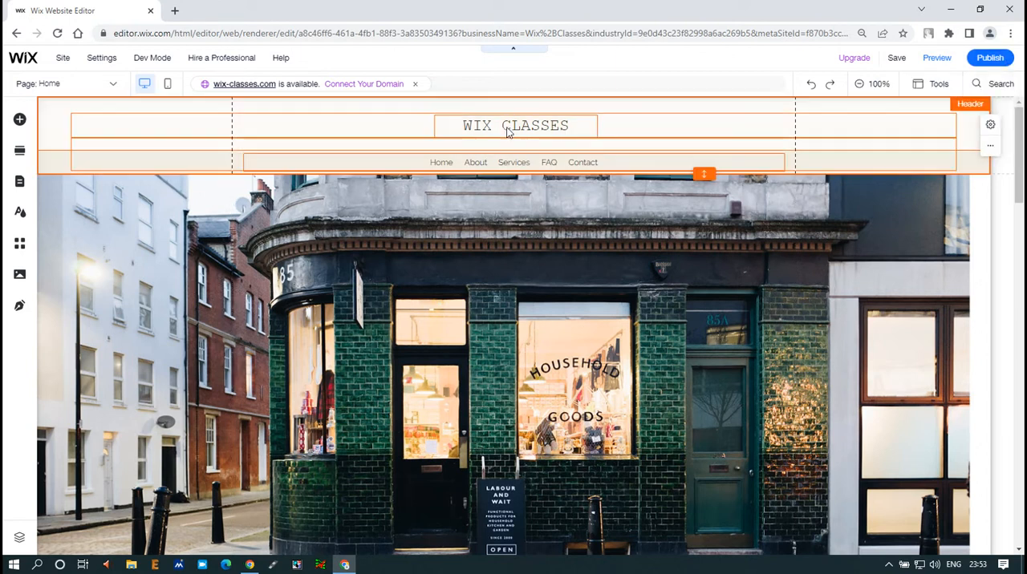
click(481, 128)
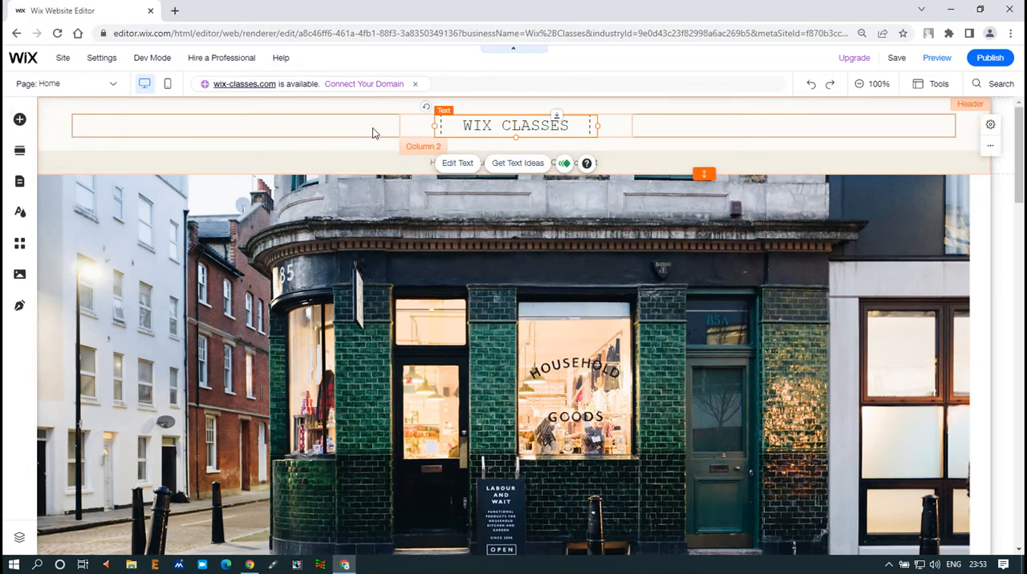
scroll(347, 259, down, 9)
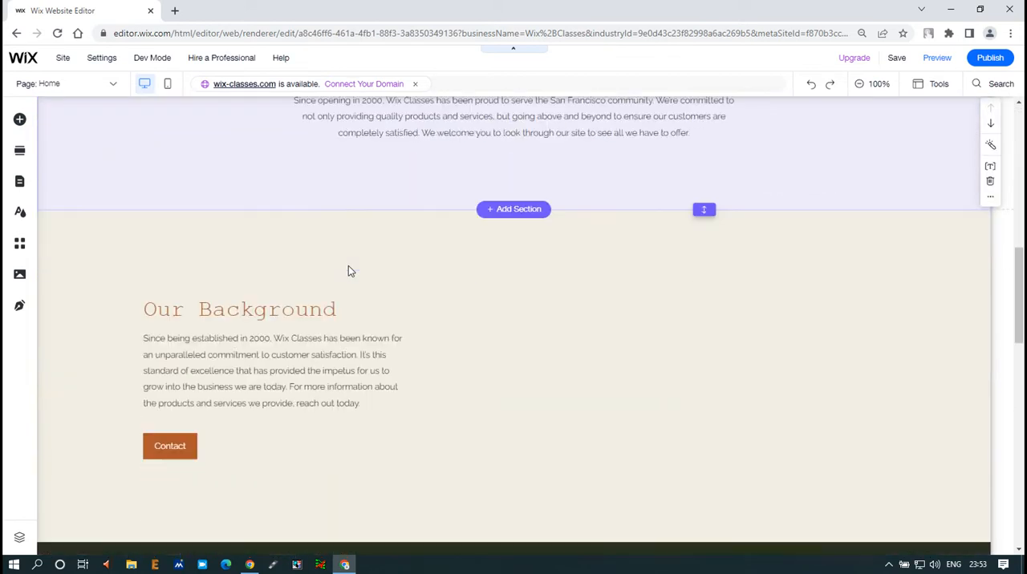
scroll(348, 266, up, 2)
scroll(348, 271, down, 5)
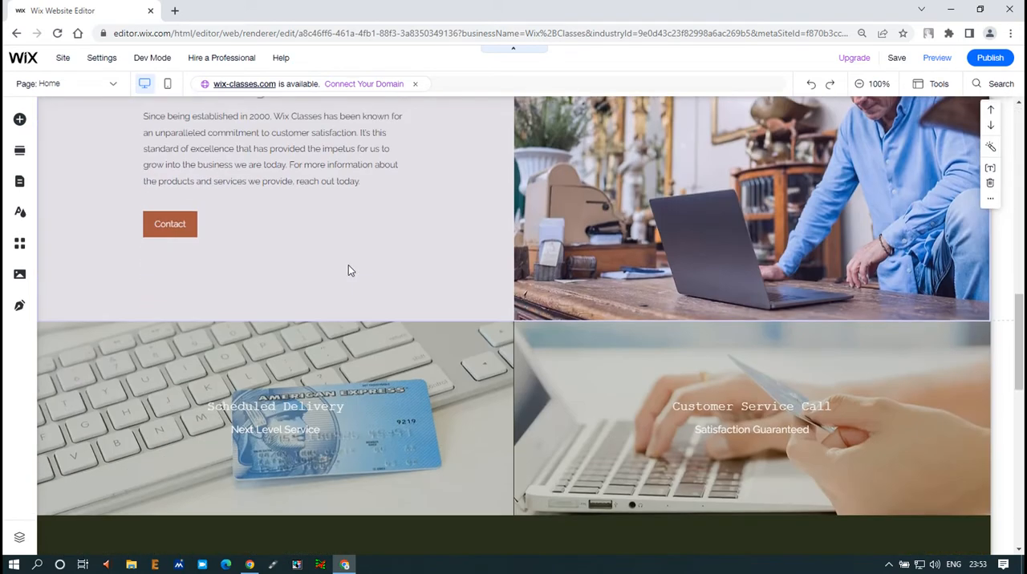
scroll(348, 270, down, 10)
scroll(348, 271, up, 14)
scroll(348, 269, up, 3)
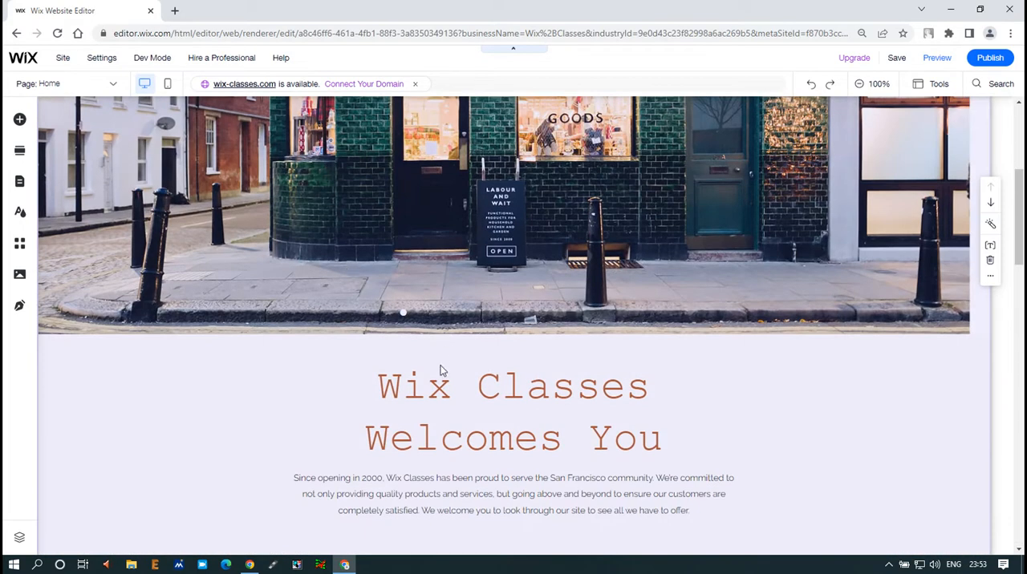
scroll(776, 383, down, 1)
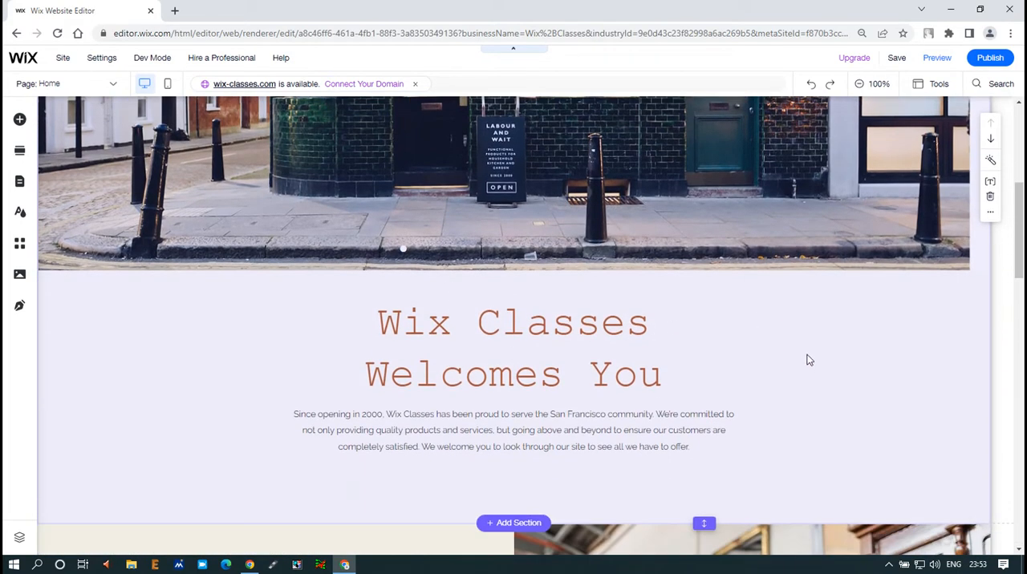
mouse_move(778, 307)
mouse_down()
mouse_move(888, 420)
mouse_move(968, 468)
mouse_up()
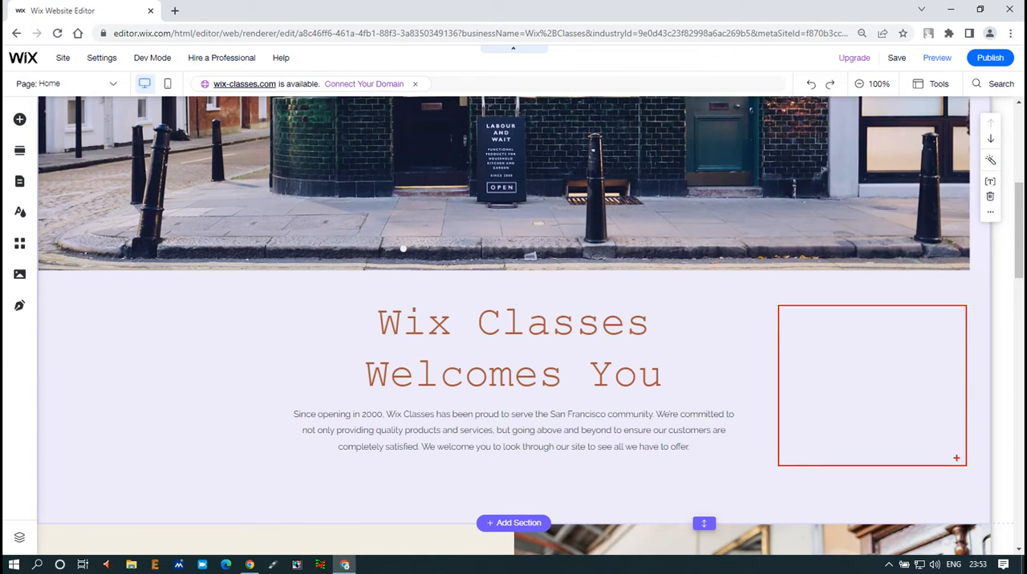
key(Escape)
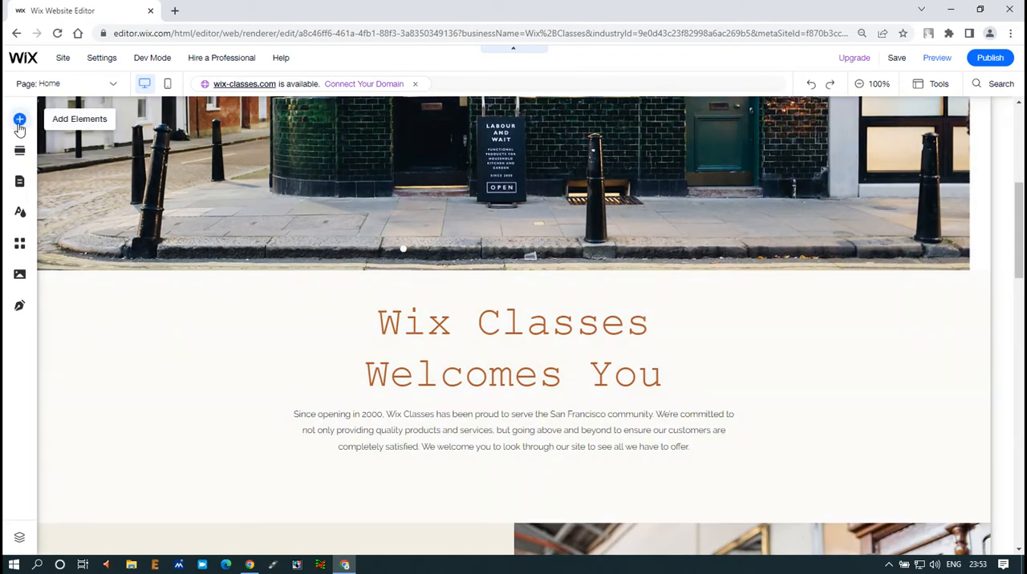
- Open the collection of addable elements and browse its Themed Text, Titles and Paragraphs text options
click(21, 125)
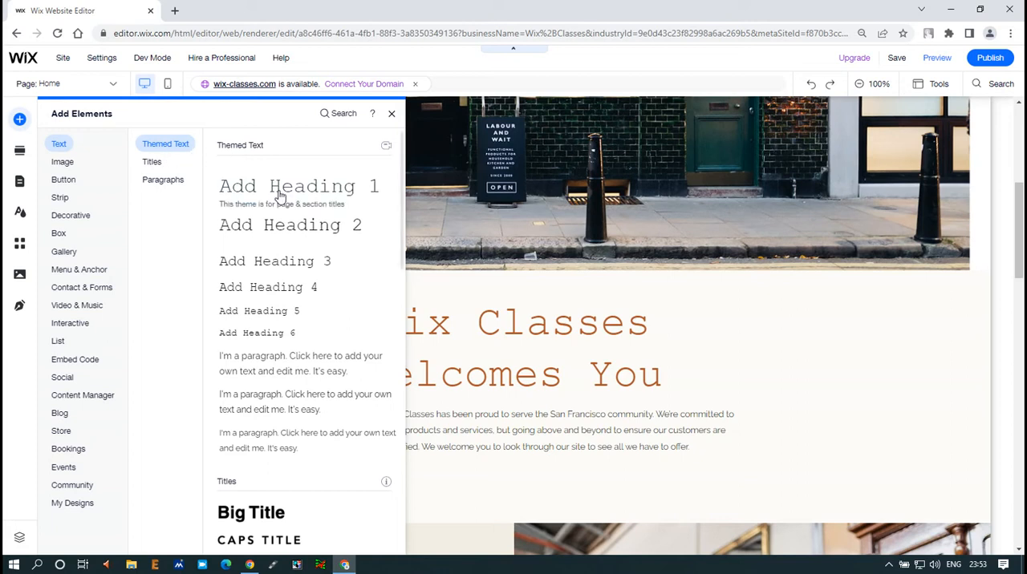
click(152, 162)
click(165, 181)
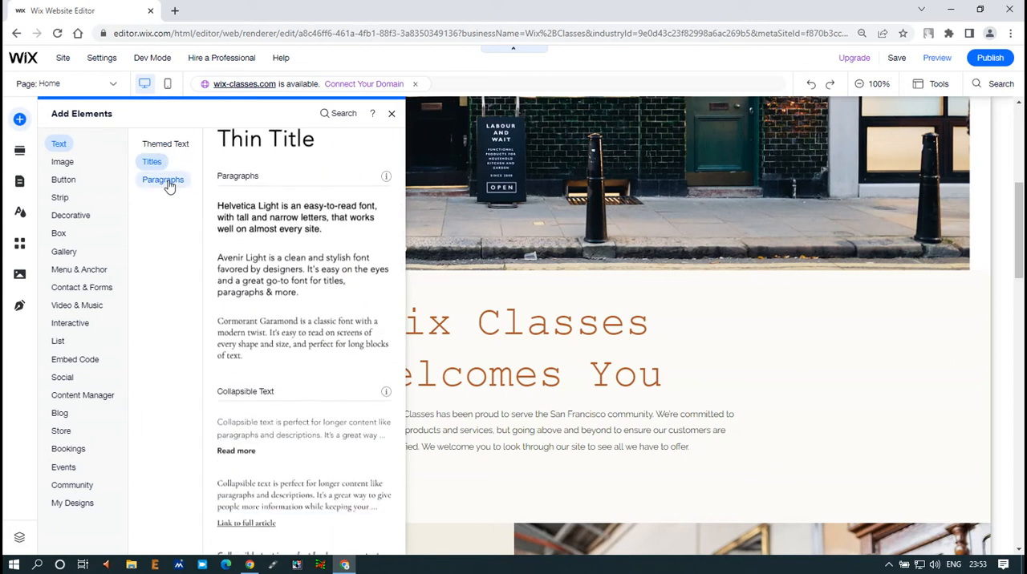
click(165, 149)
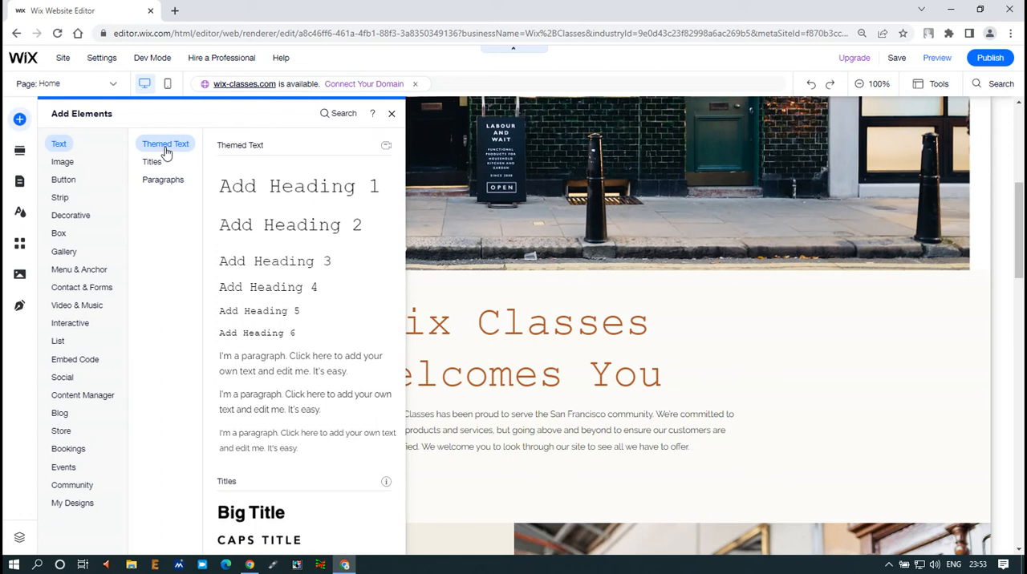
click(152, 164)
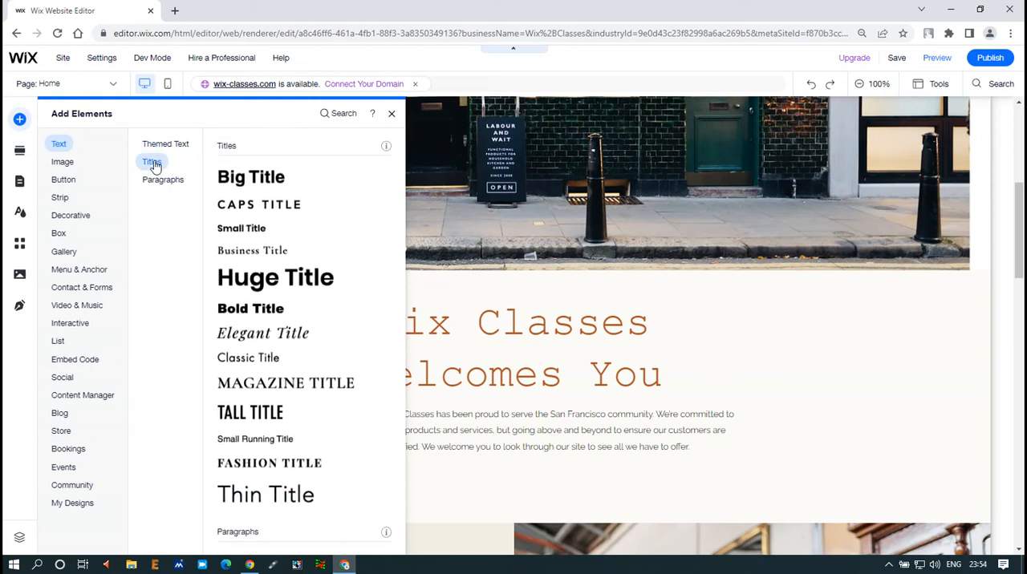
click(154, 180)
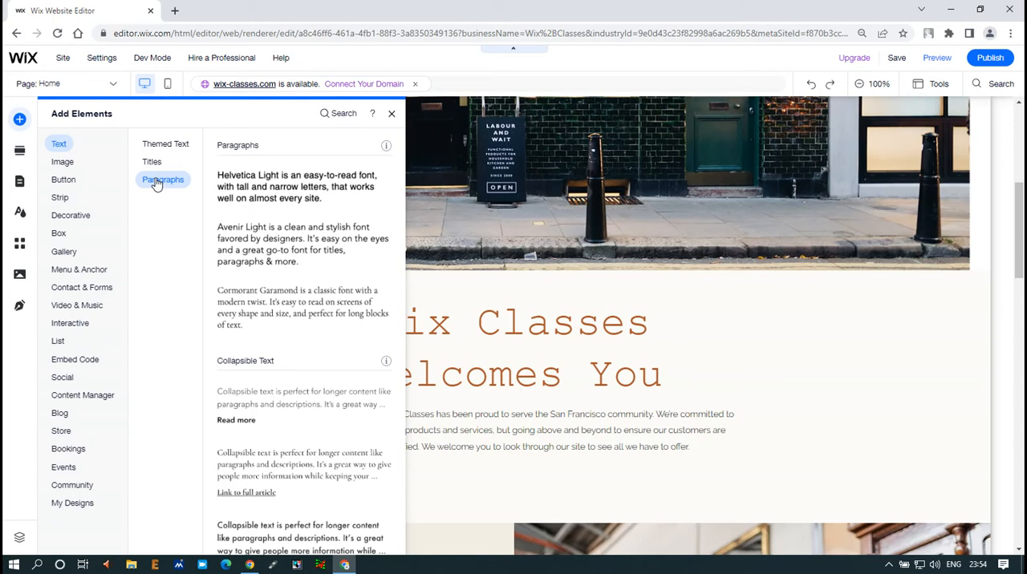
- Add a Caps Title text element to the welcome section and place it beside the "Wix Classes Welcomes You" heading
click(152, 164)
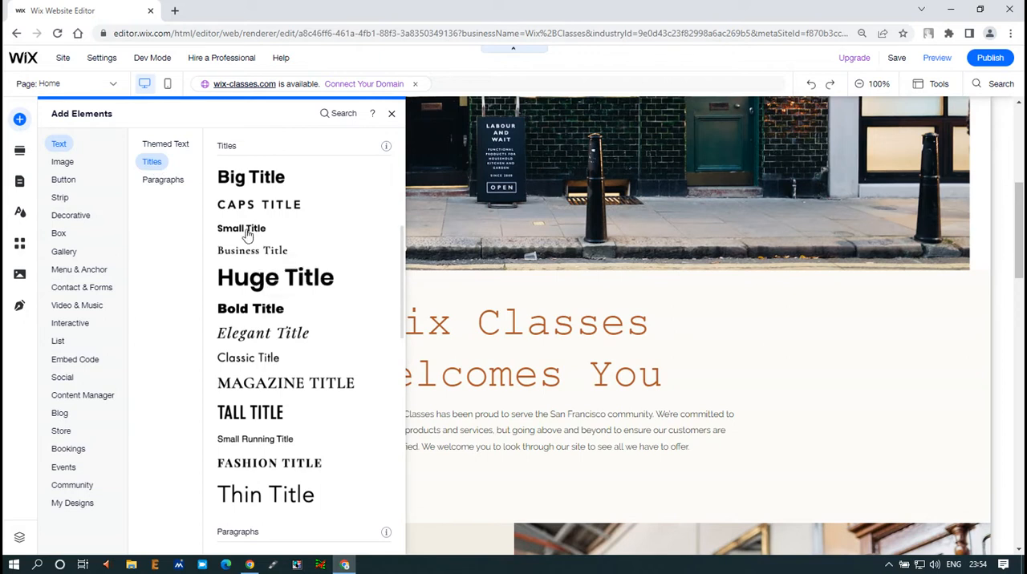
drag(258, 208, 752, 339)
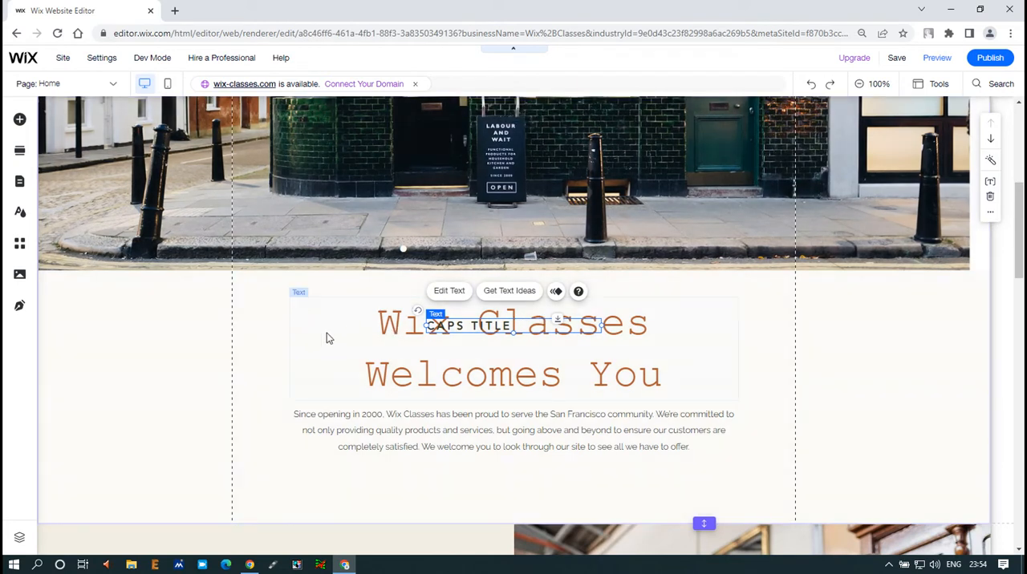
drag(455, 327, 727, 312)
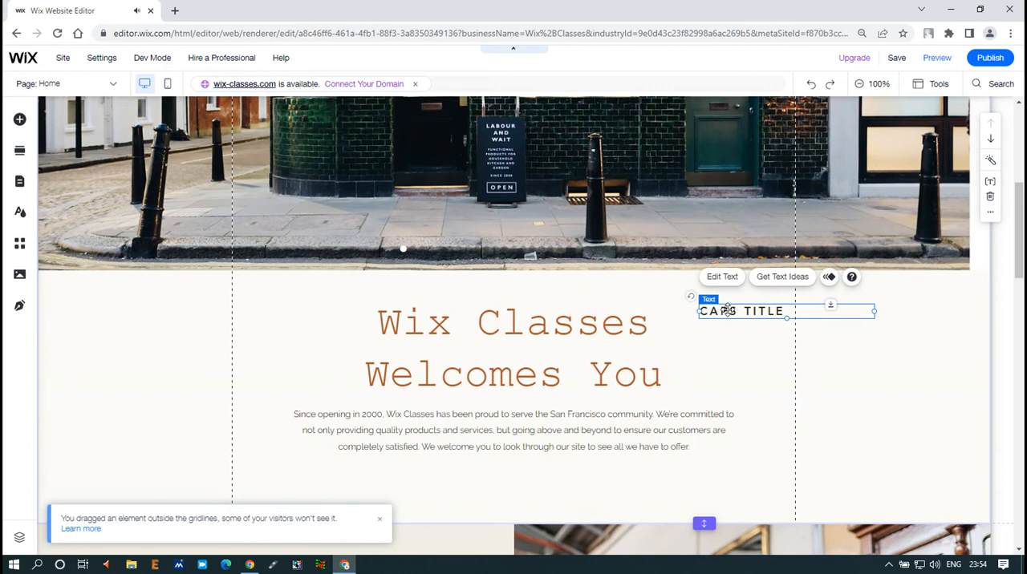
mouse_move(232, 98)
mouse_down()
mouse_move(321, 184)
mouse_move(729, 452)
mouse_move(794, 520)
mouse_up()
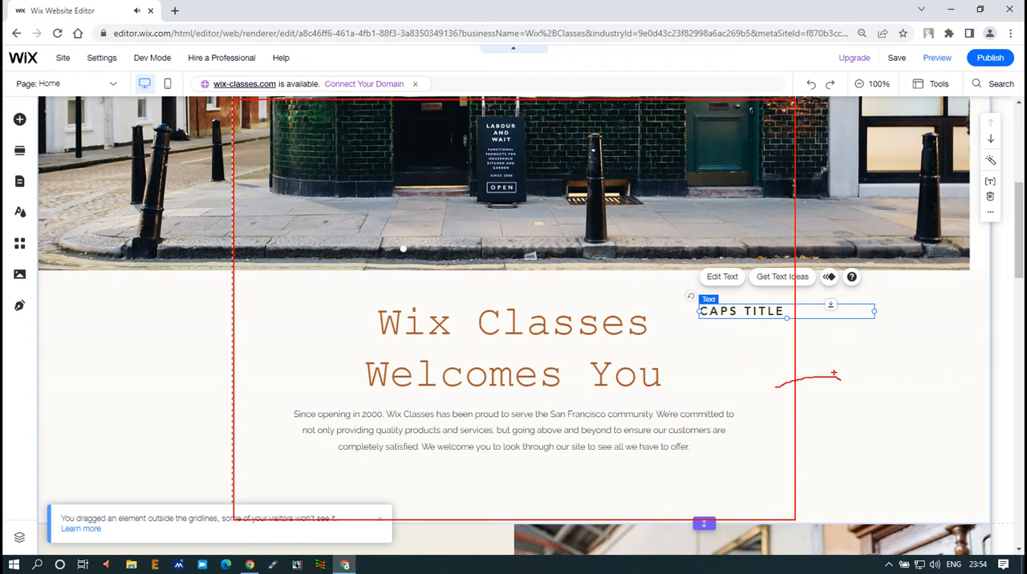
drag(872, 334, 836, 398)
drag(883, 353, 848, 404)
mouse_move(885, 371)
mouse_down()
mouse_move(871, 408)
mouse_move(885, 413)
mouse_up()
drag(935, 358, 901, 425)
drag(944, 366, 939, 403)
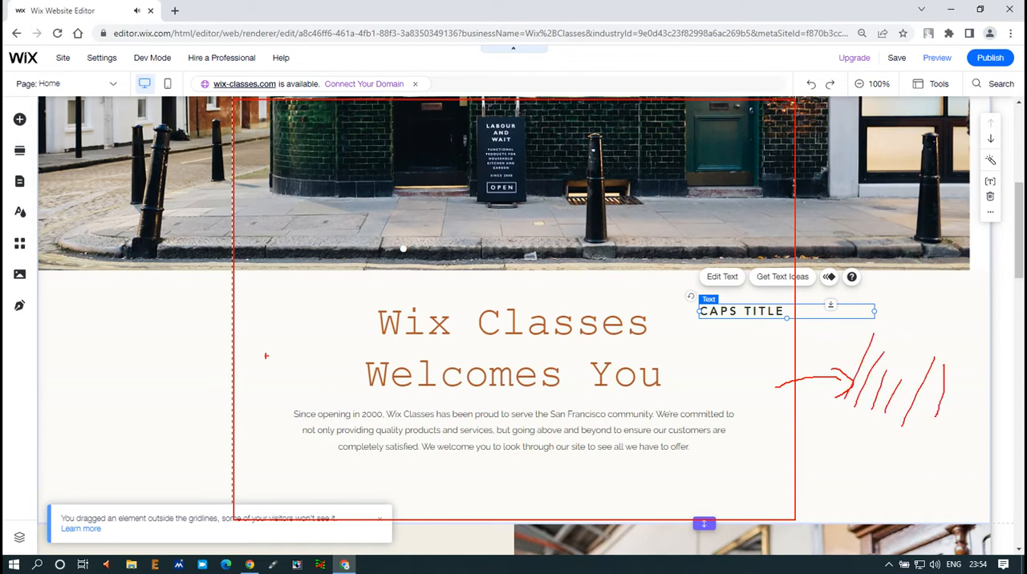
drag(174, 320, 211, 369)
drag(124, 328, 153, 379)
drag(50, 332, 88, 388)
drag(26, 359, 70, 437)
drag(53, 421, 99, 466)
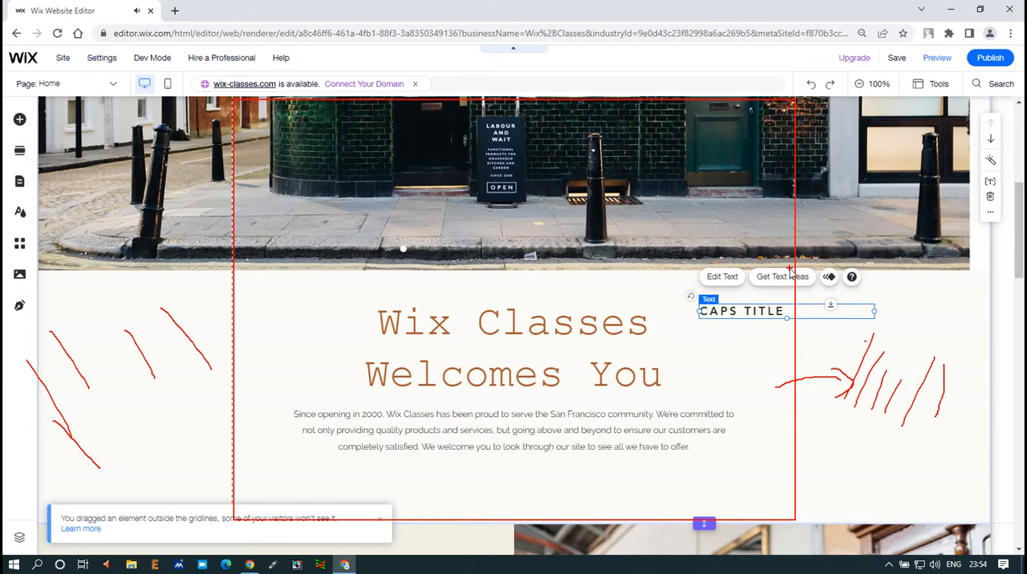
key(Escape)
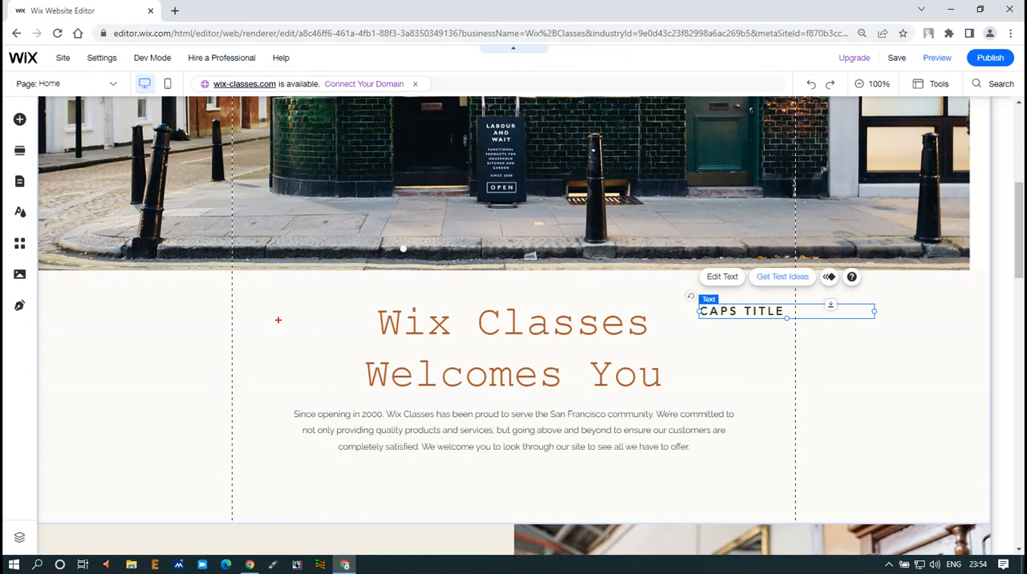
- Narrow the "Wix Classes Welcomes You" heading's text box and move it up against the left gridline
click(870, 342)
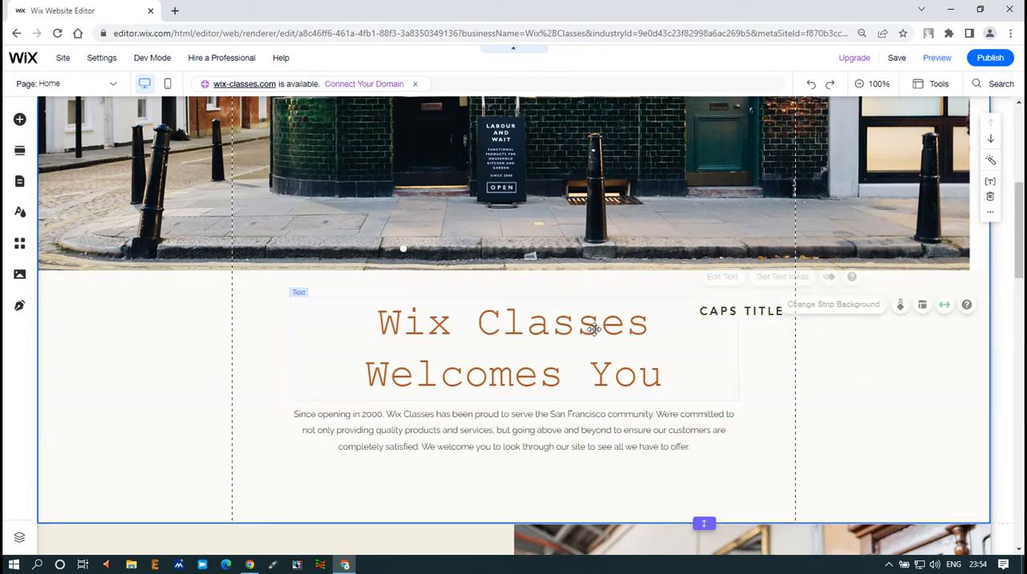
click(518, 337)
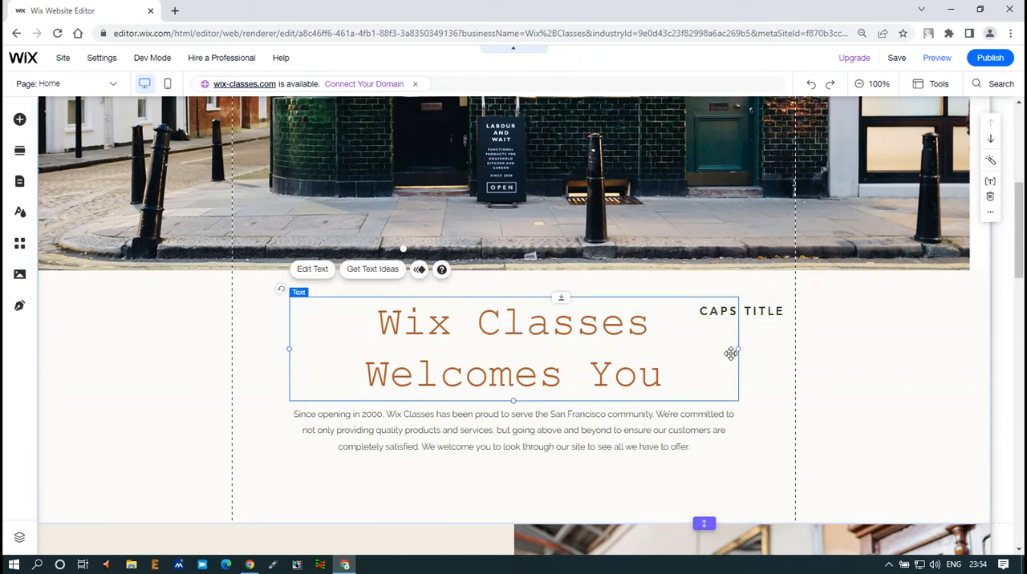
drag(737, 350, 634, 347)
drag(508, 328, 454, 306)
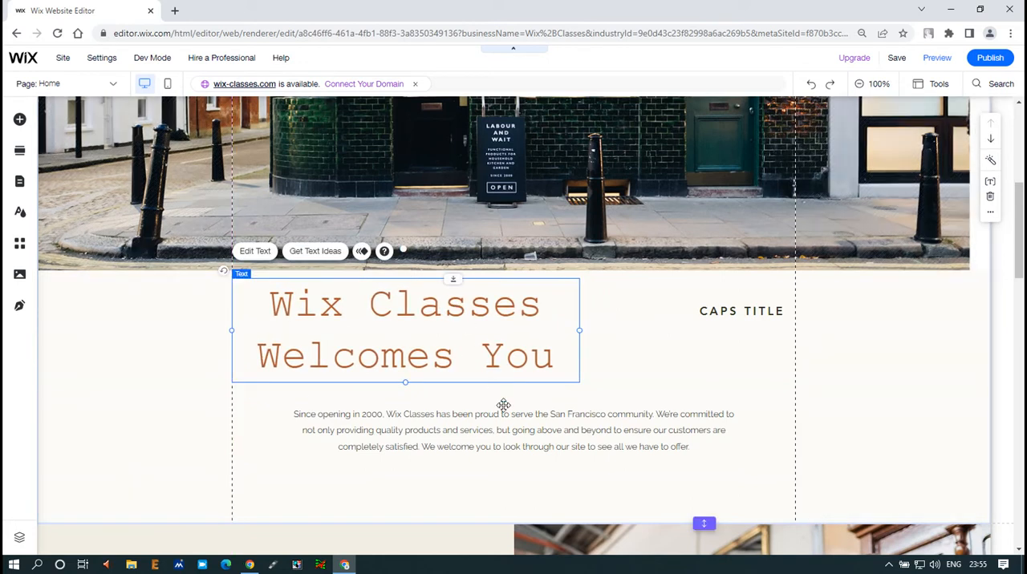
- Make the welcome paragraph's text box taller and narrower, and move it directly beneath the heading
click(733, 433)
drag(514, 455, 513, 502)
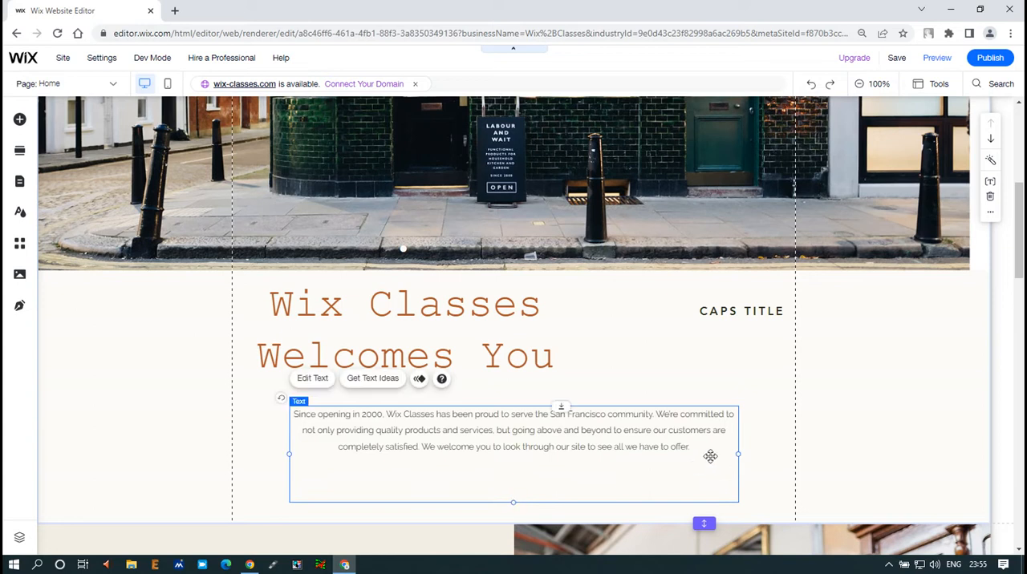
drag(739, 456, 562, 453)
drag(470, 432, 451, 430)
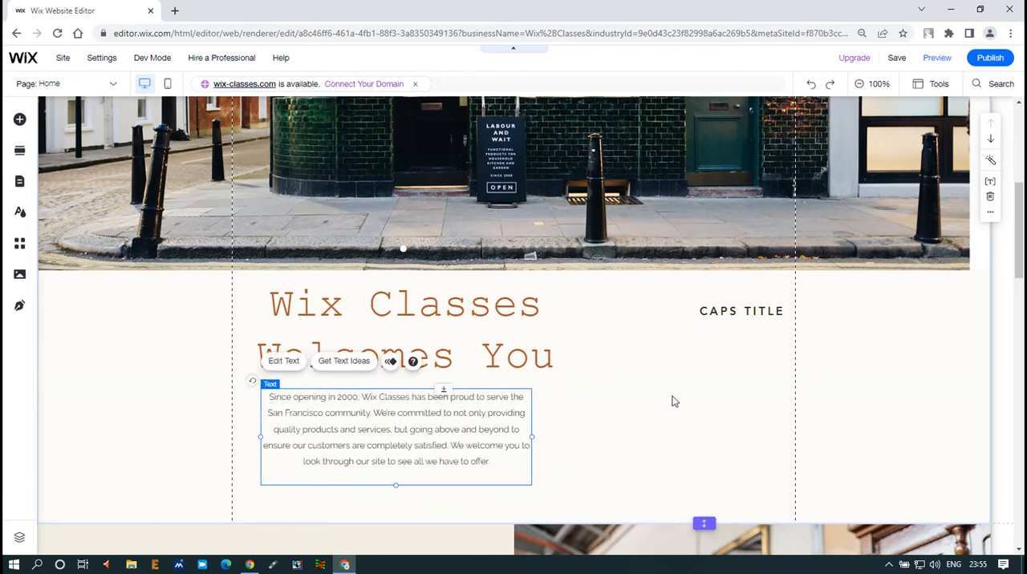
- Narrow the Caps Title text box to about 167 px wide and move it left, inside the gridlines
click(673, 402)
click(751, 313)
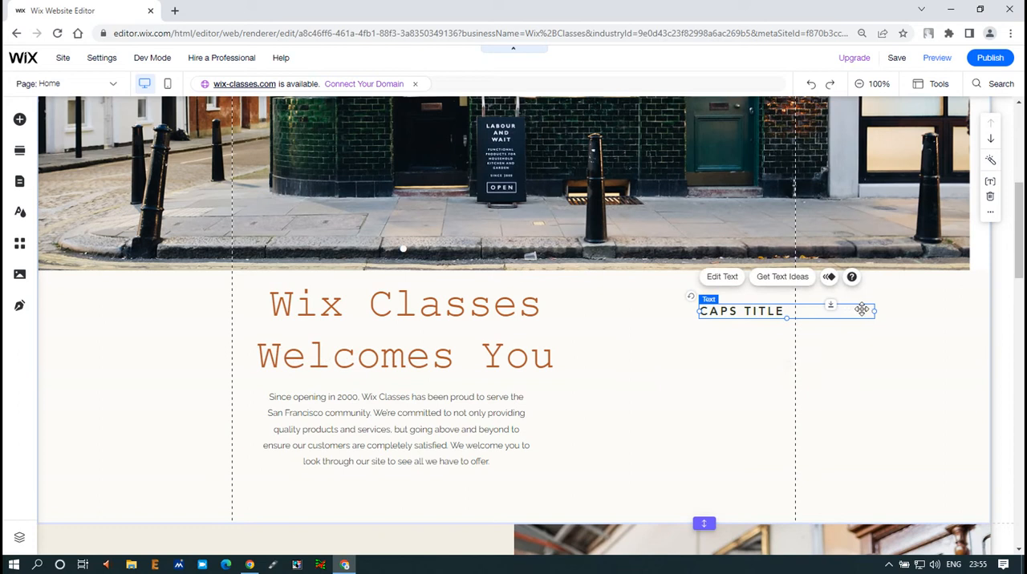
drag(871, 313, 794, 313)
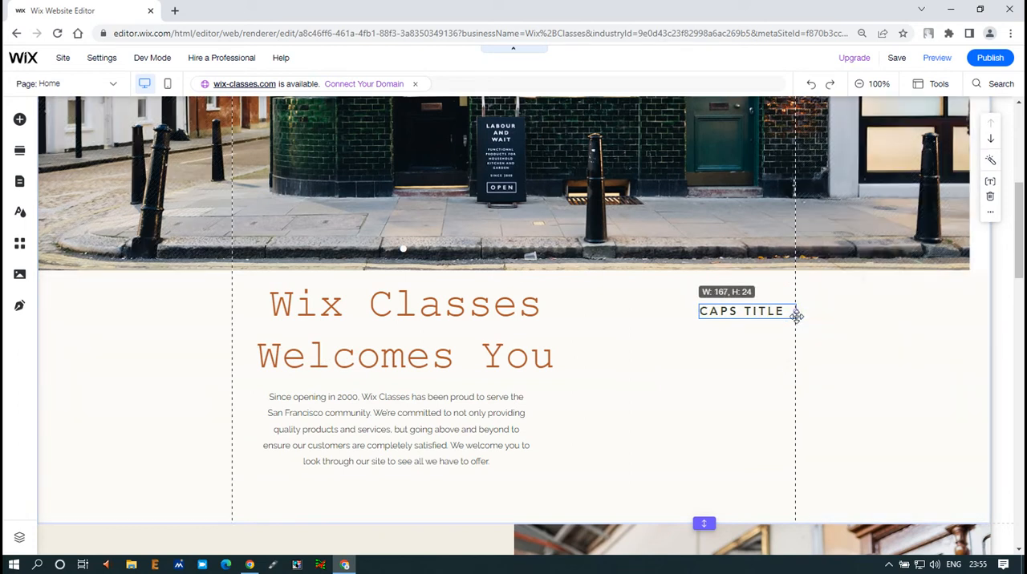
drag(743, 312, 671, 312)
- Replace the Caps Title text with "KONW ABOUT ME"
double_click(671, 312)
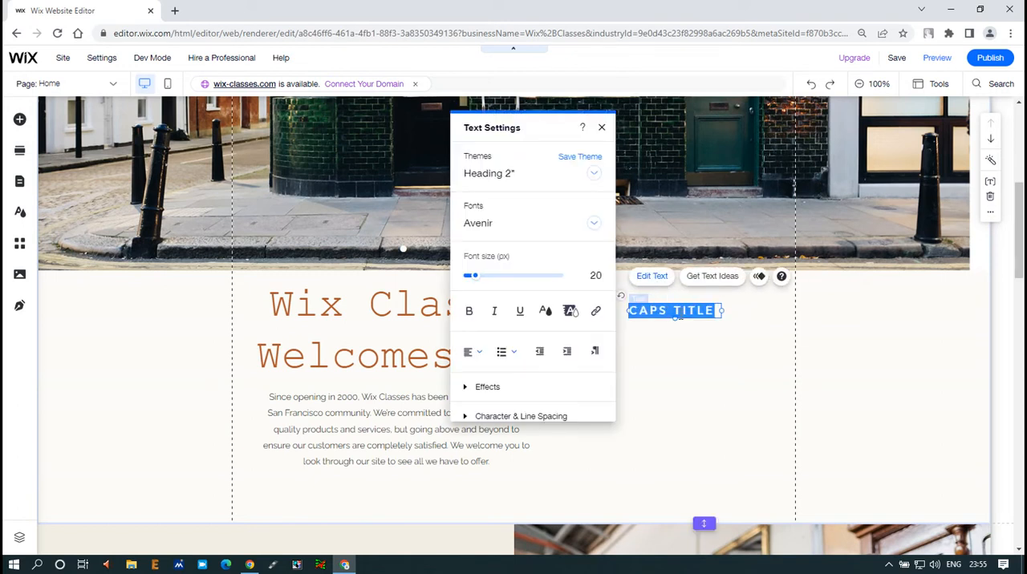
key(BackSpace)
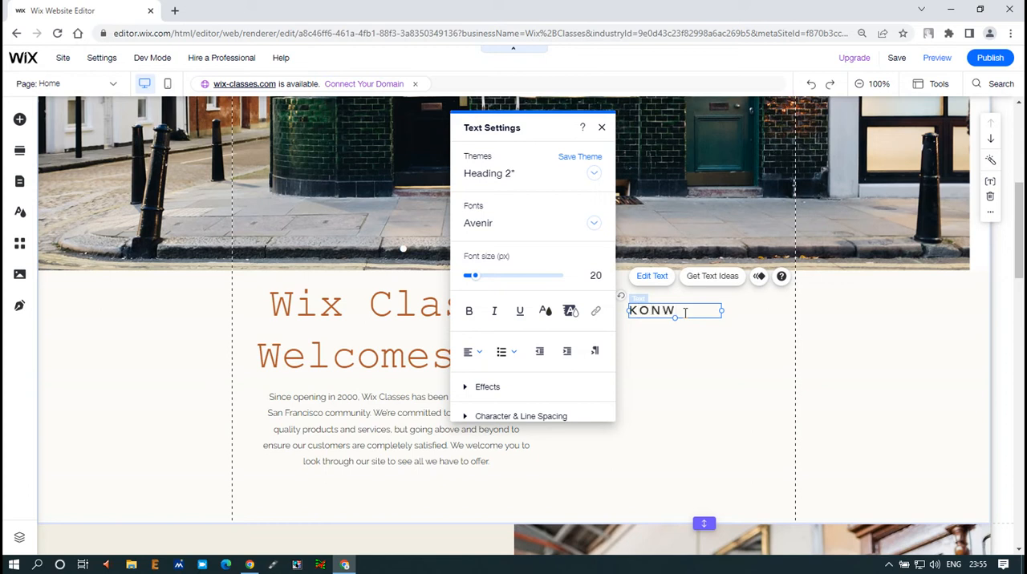
text(KONW aboum)
key(BackSpace)
key(Caps_Lock)
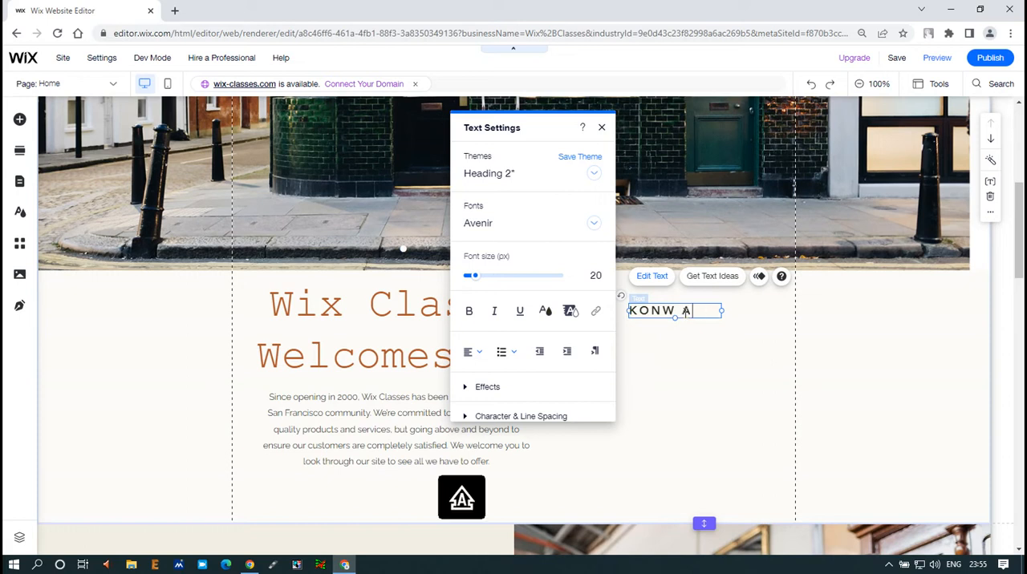
text(OUT ME)
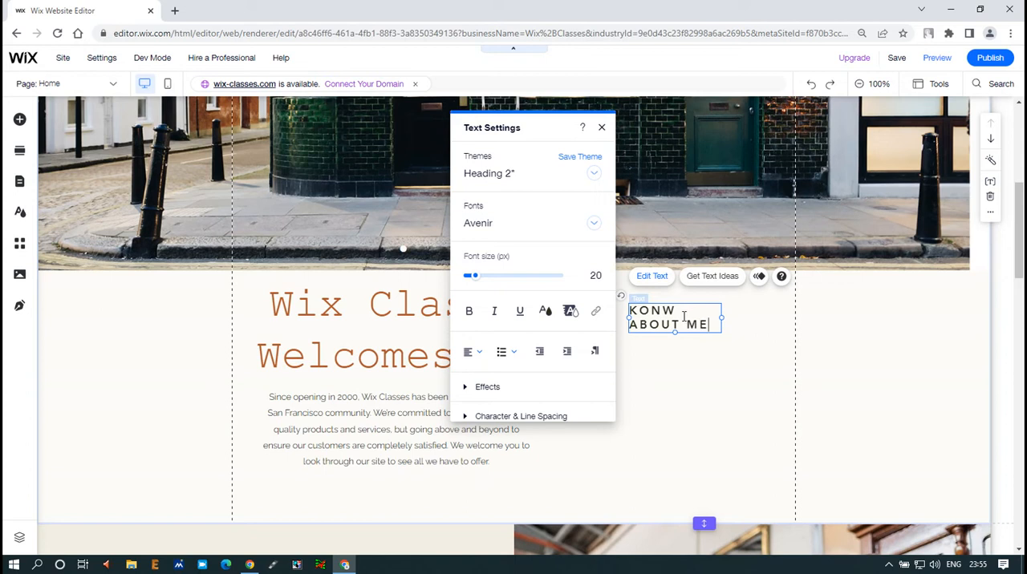
click(737, 374)
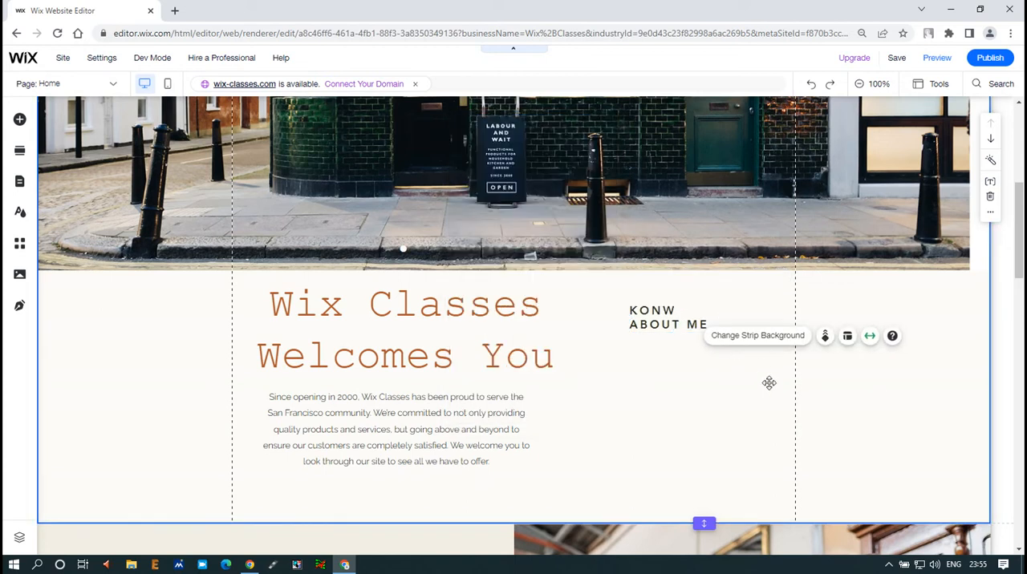
- Add the Helvetica Light paragraph below the "KONW ABOUT ME" title, and make its text box taller and slightly narrower
click(20, 121)
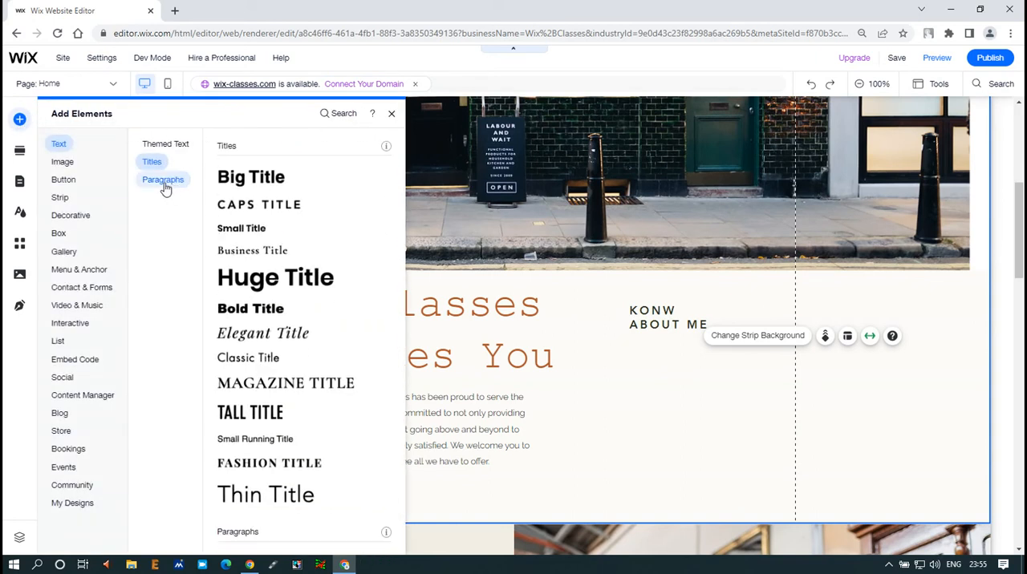
click(163, 182)
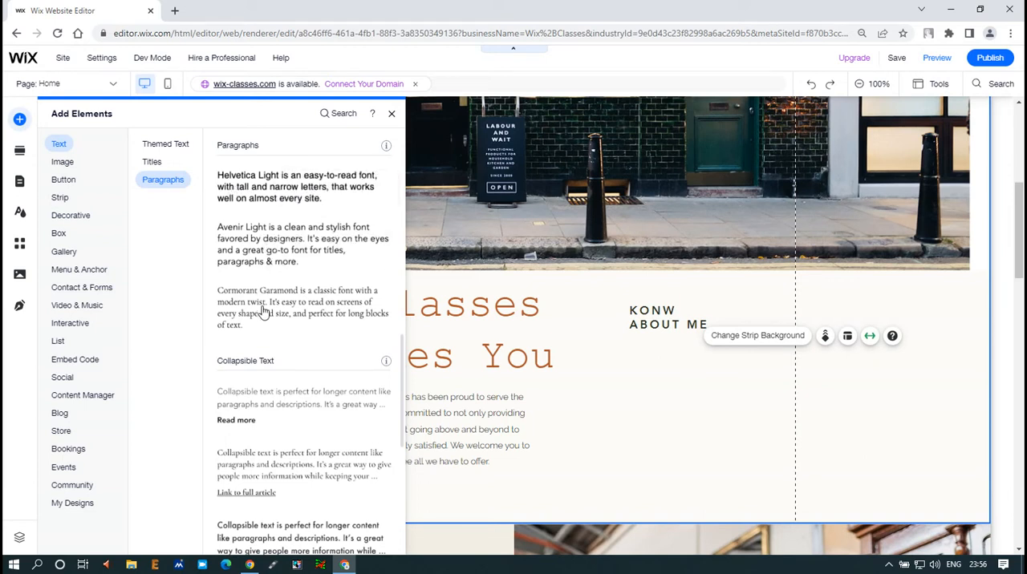
scroll(273, 341, down, 5)
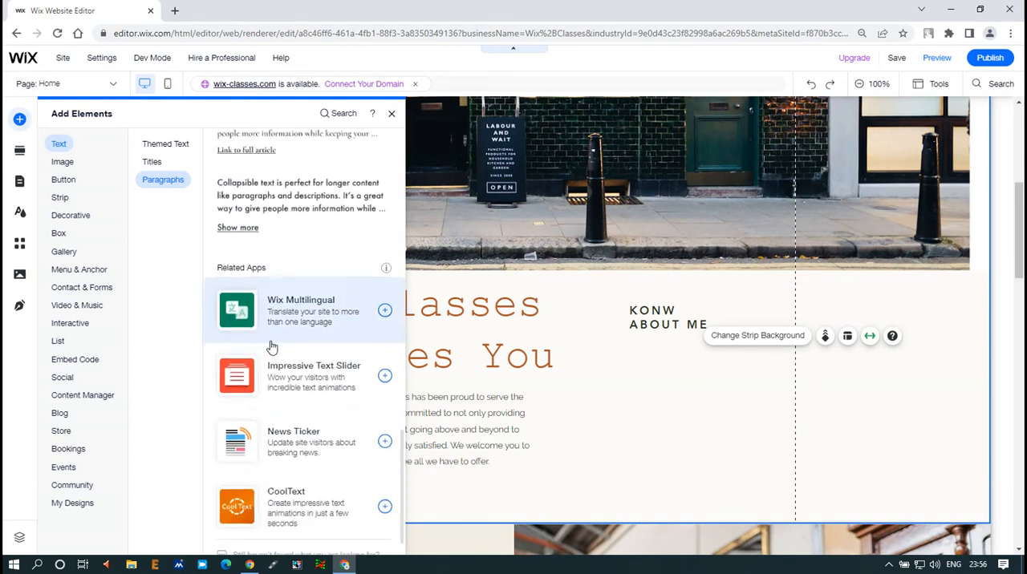
scroll(275, 240, up, 8)
scroll(273, 229, down, 4)
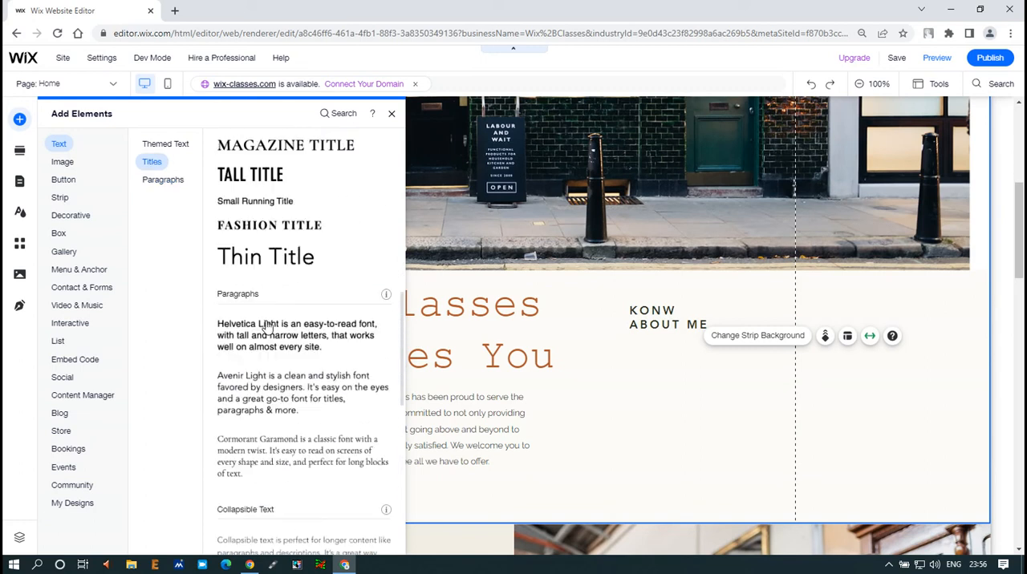
drag(267, 215, 568, 340)
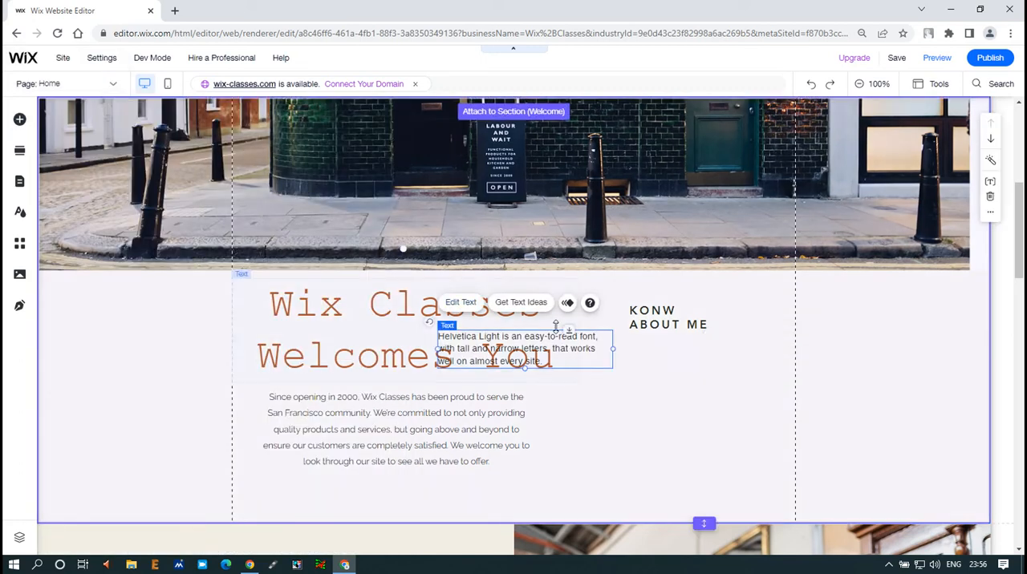
drag(564, 348, 726, 368)
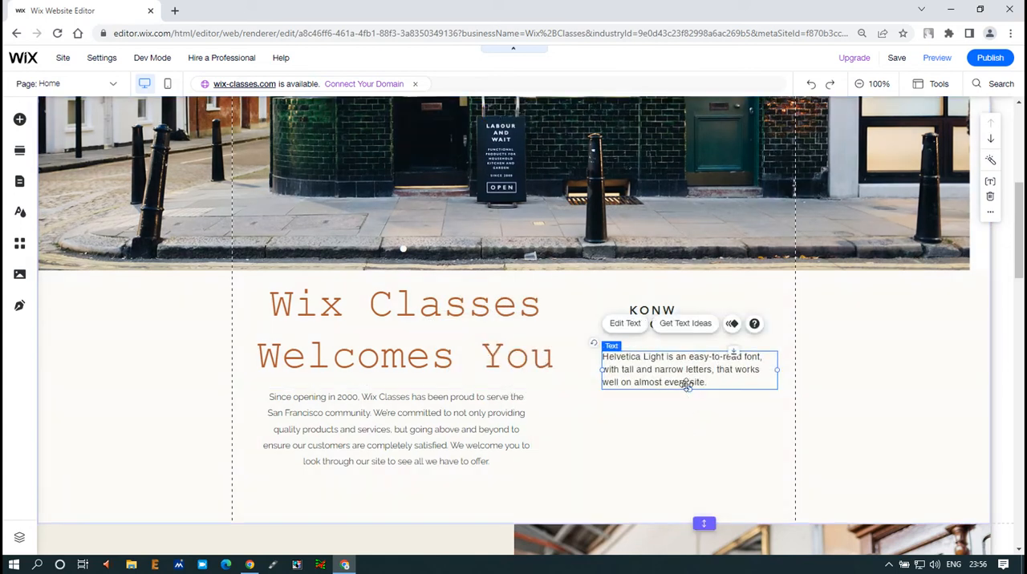
drag(690, 391, 690, 450)
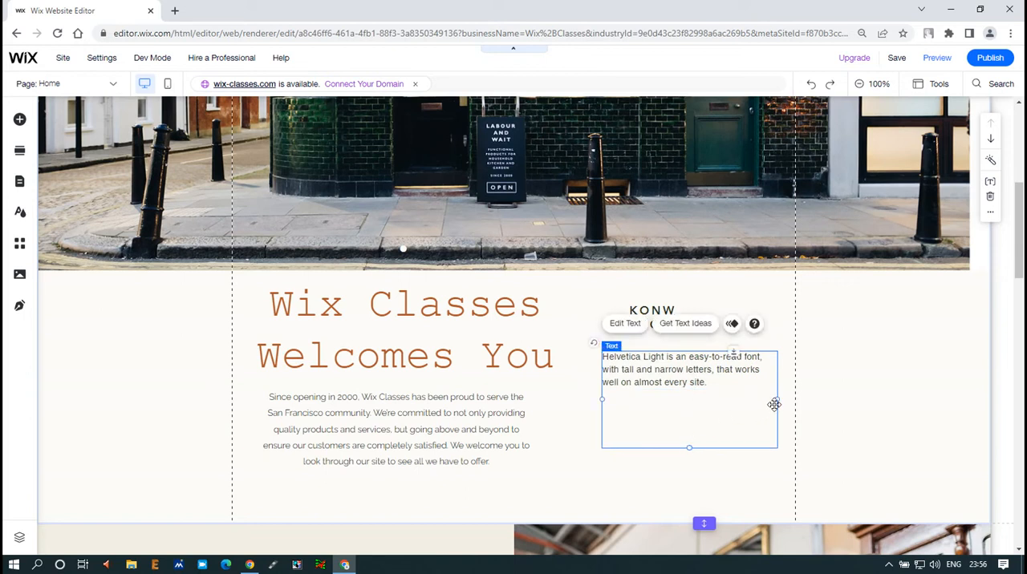
drag(775, 399, 757, 399)
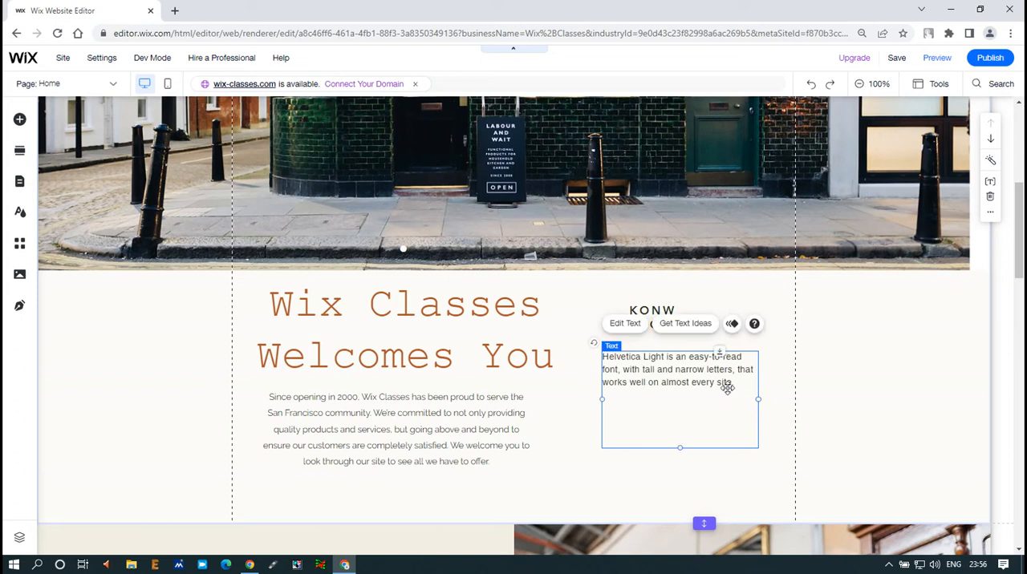
- Paste a second copy of the Helvetica Light sentence at the end of the new paragraph
double_click(665, 370)
key(ctrl+c)
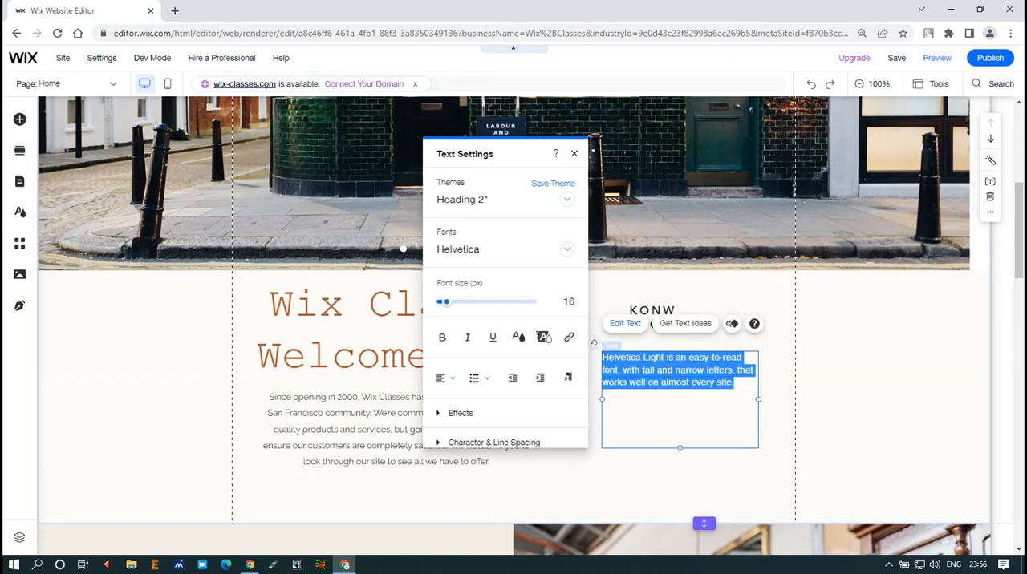
click(739, 385)
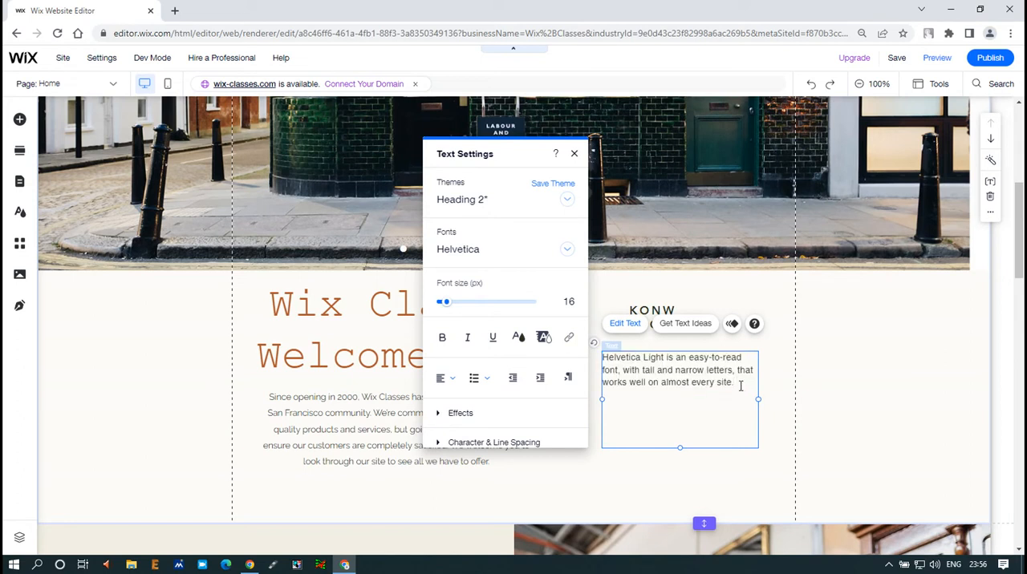
key(ctrl+v)
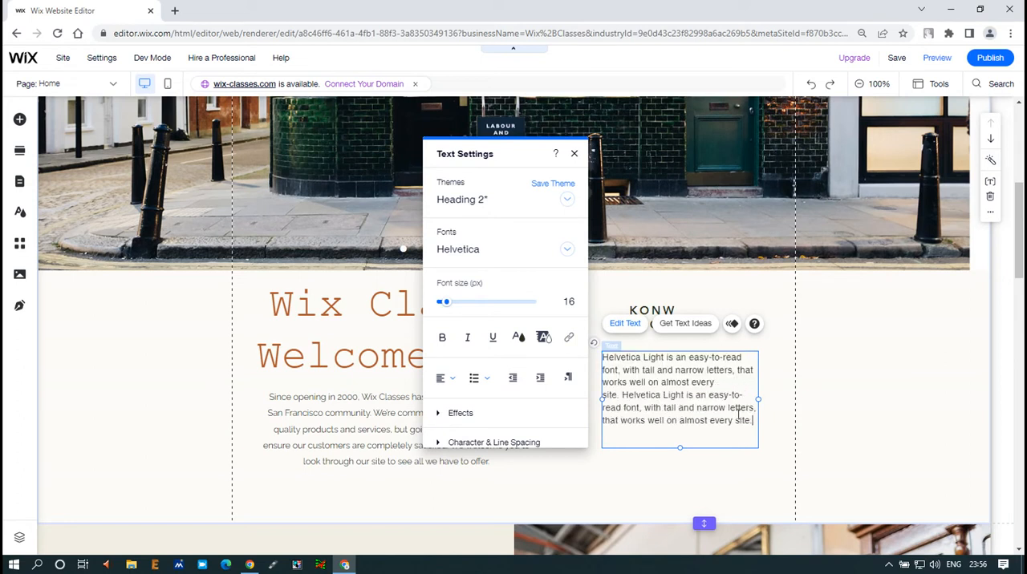
click(831, 361)
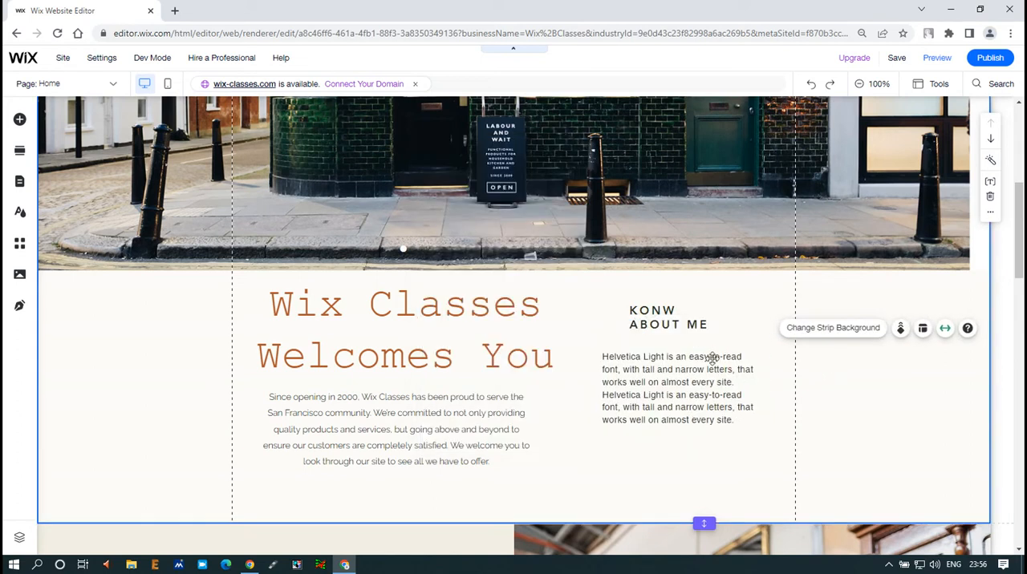
- Move the "KONW ABOUT ME" title to line up with the left edge of the Helvetica Light paragraph
click(652, 320)
drag(652, 320, 628, 321)
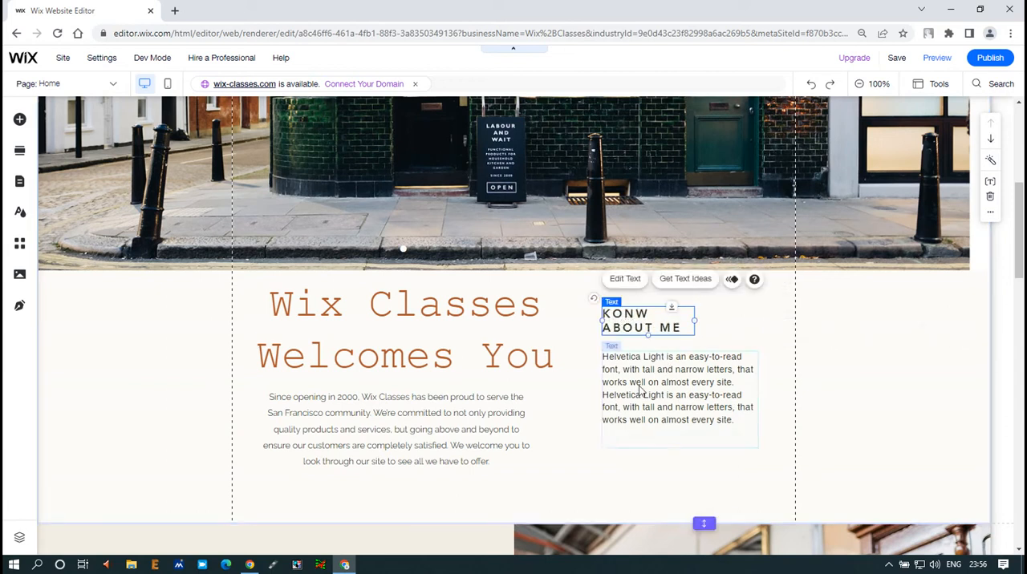
click(641, 391)
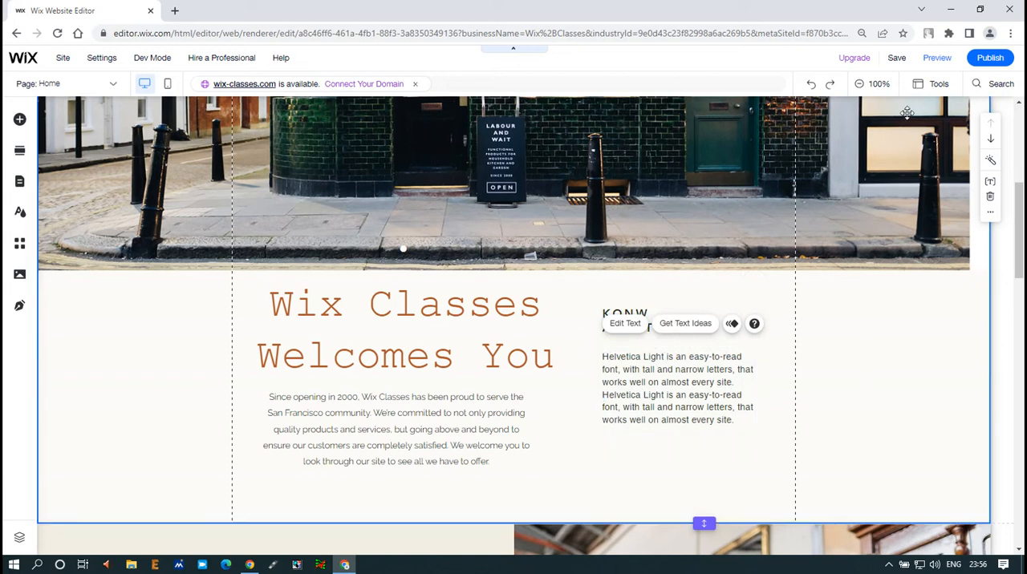
- Save the site and preview the rearranged welcome section
click(866, 357)
click(896, 57)
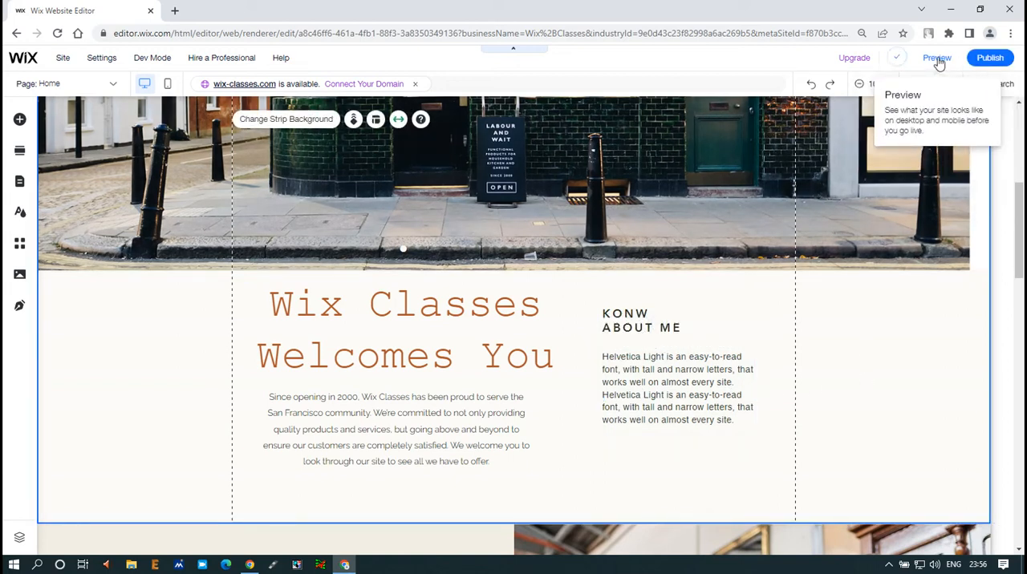
click(937, 59)
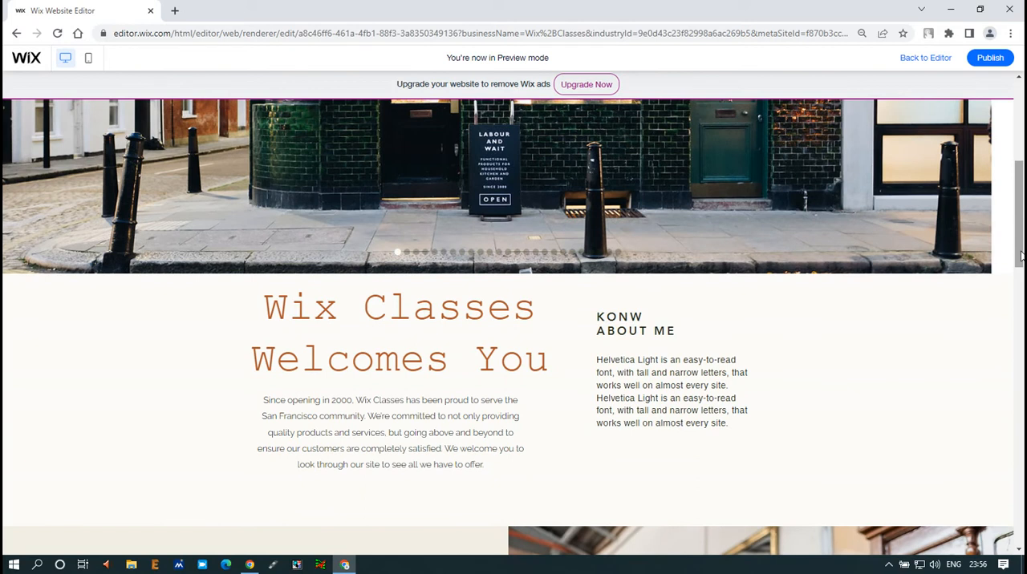
- Examine the "KONW ABOUT ME" title and Helvetica Light paragraph beside the welcome text in the preview, and return to editing
scroll(802, 280, up, 5)
scroll(549, 160, down, 5)
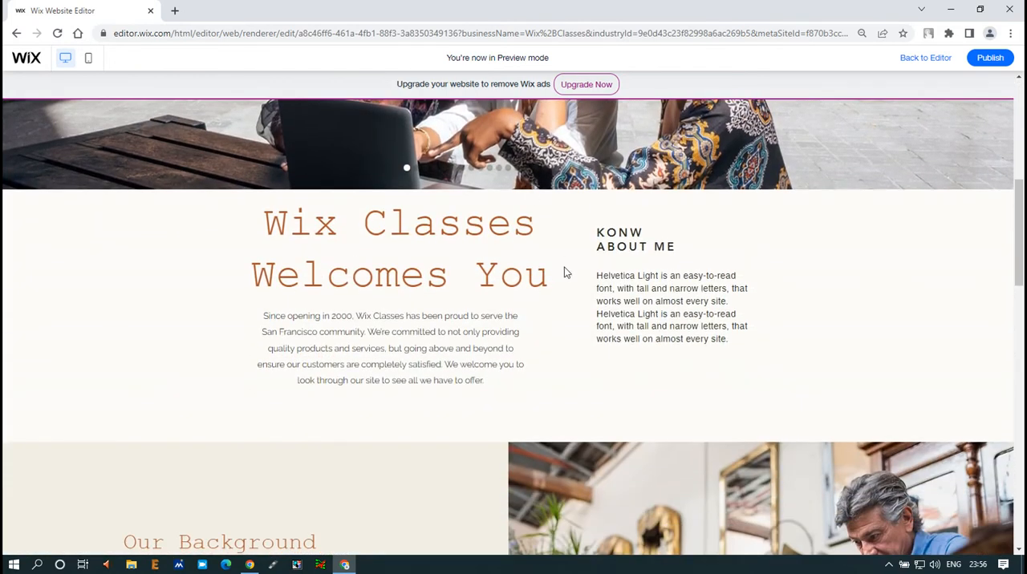
drag(597, 232, 680, 251)
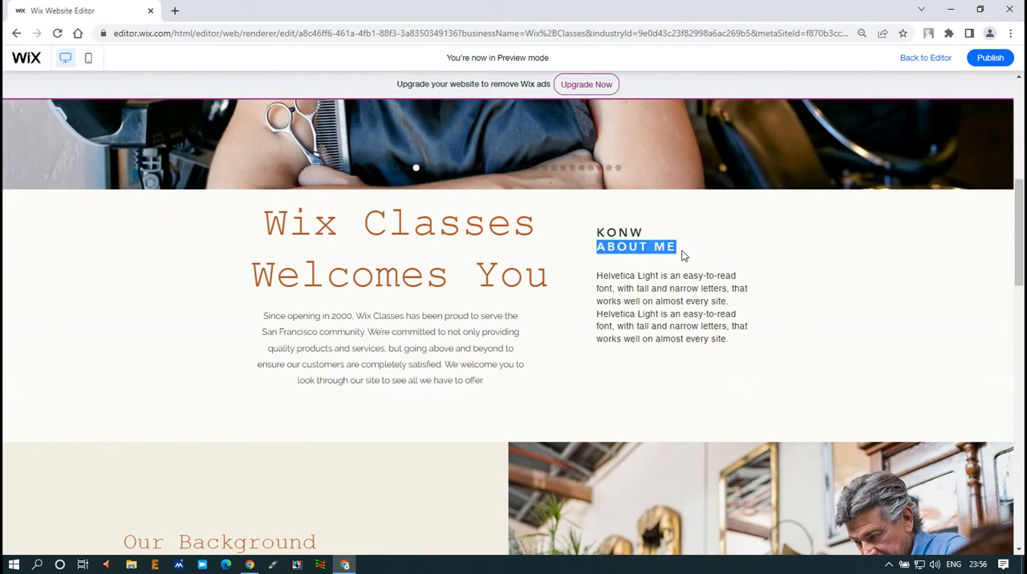
mouse_move(599, 236)
mouse_down()
mouse_move(642, 234)
mouse_move(614, 233)
mouse_up()
click(612, 233)
click(612, 259)
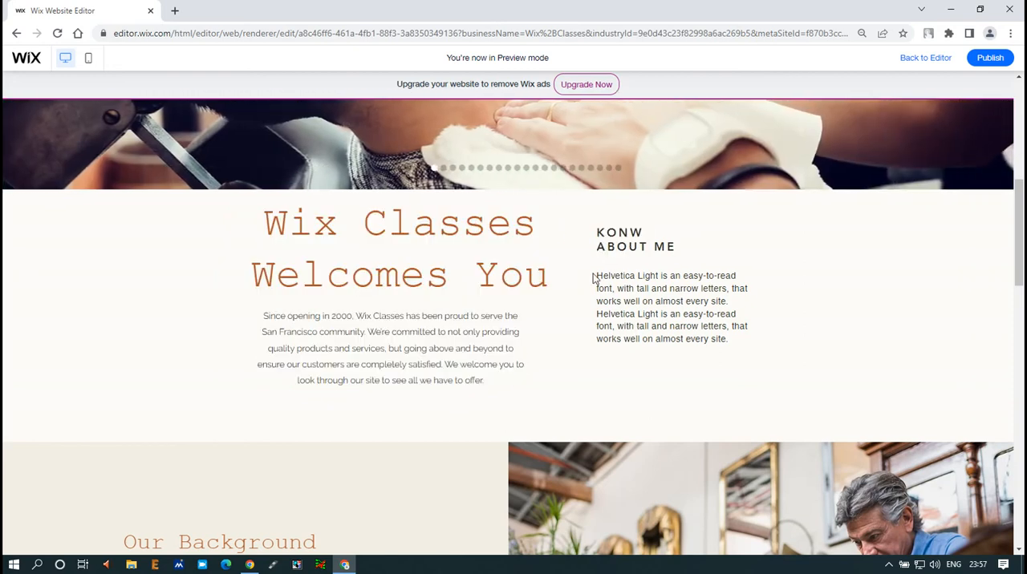
drag(597, 274, 732, 342)
click(775, 325)
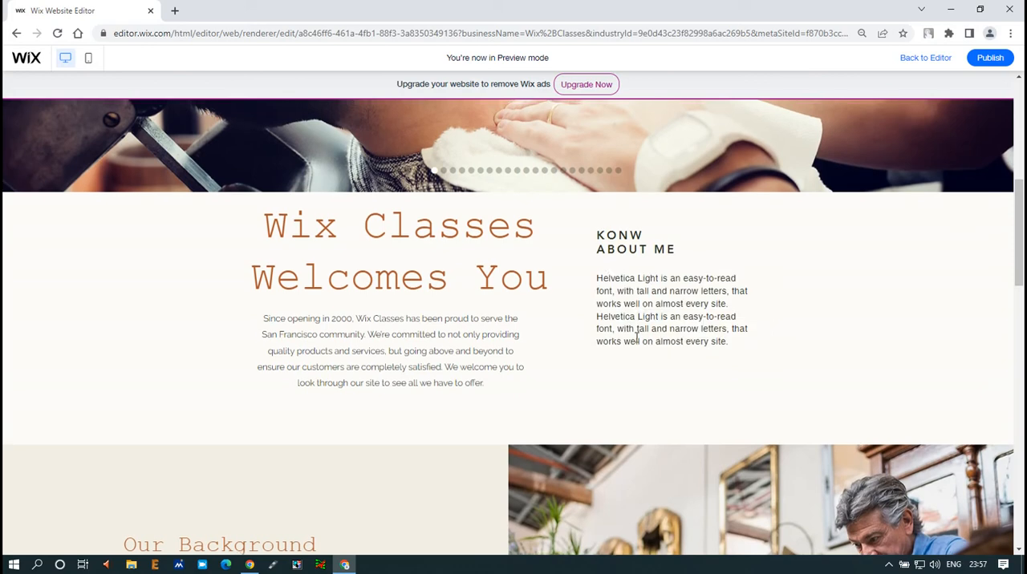
scroll(635, 337, up, 5)
scroll(636, 345, down, 4)
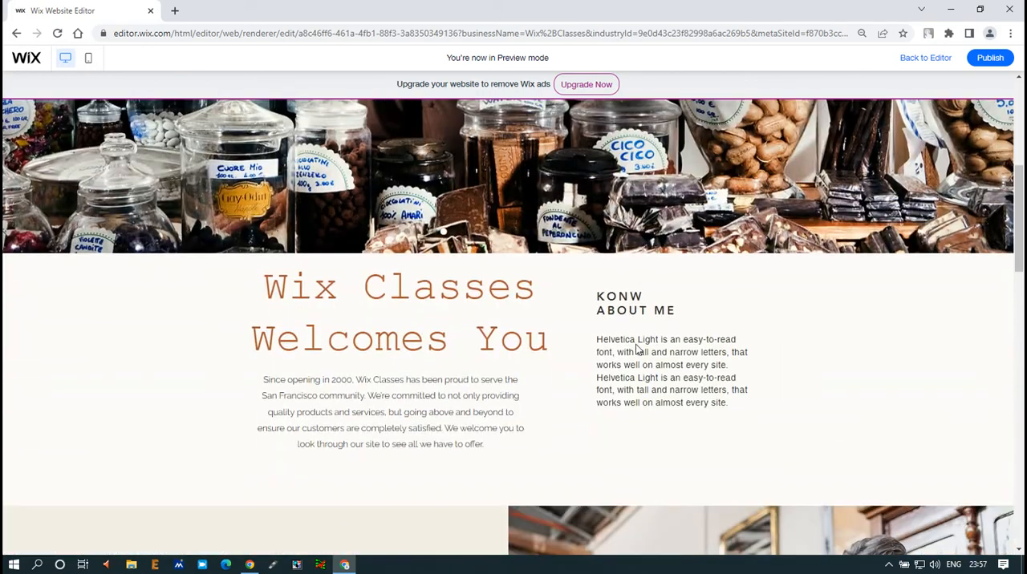
scroll(637, 345, up, 5)
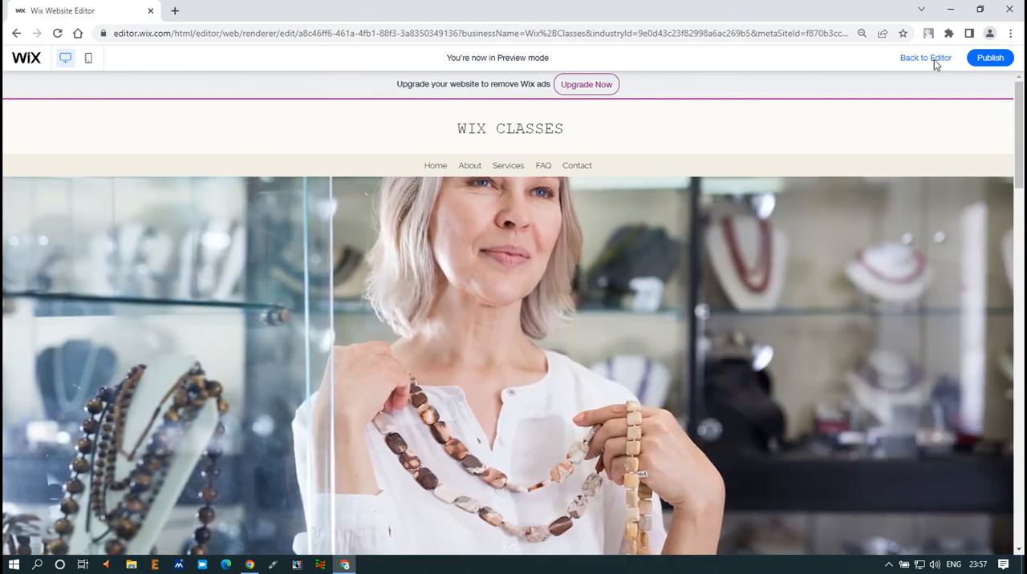
click(933, 61)
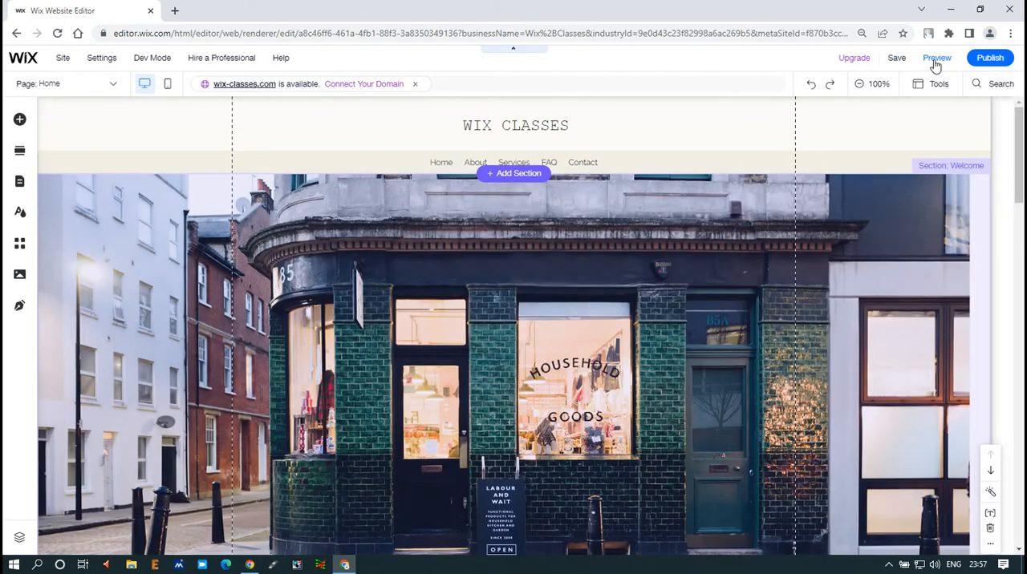
scroll(613, 314, down, 6)
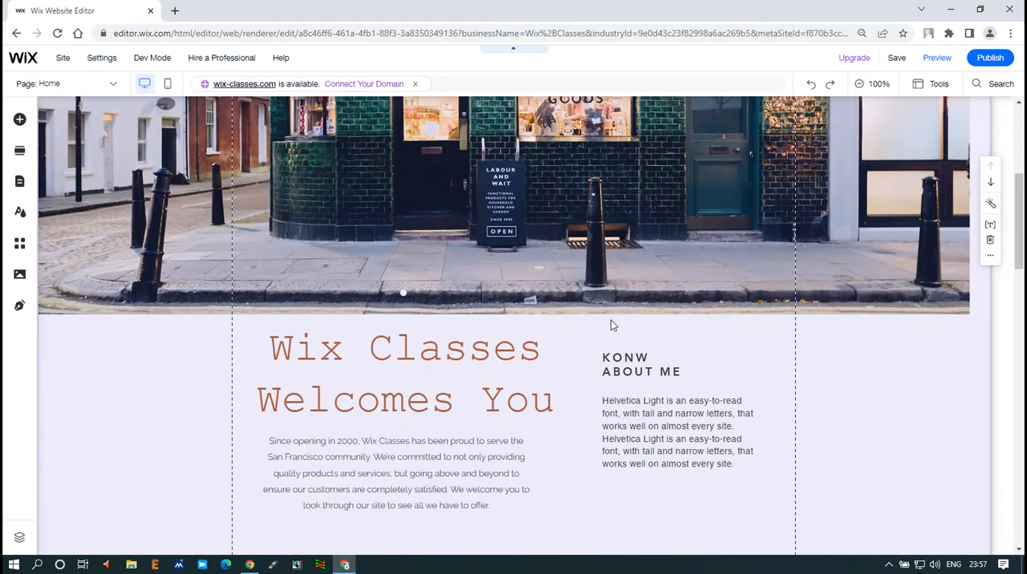
scroll(609, 330, down, 3)
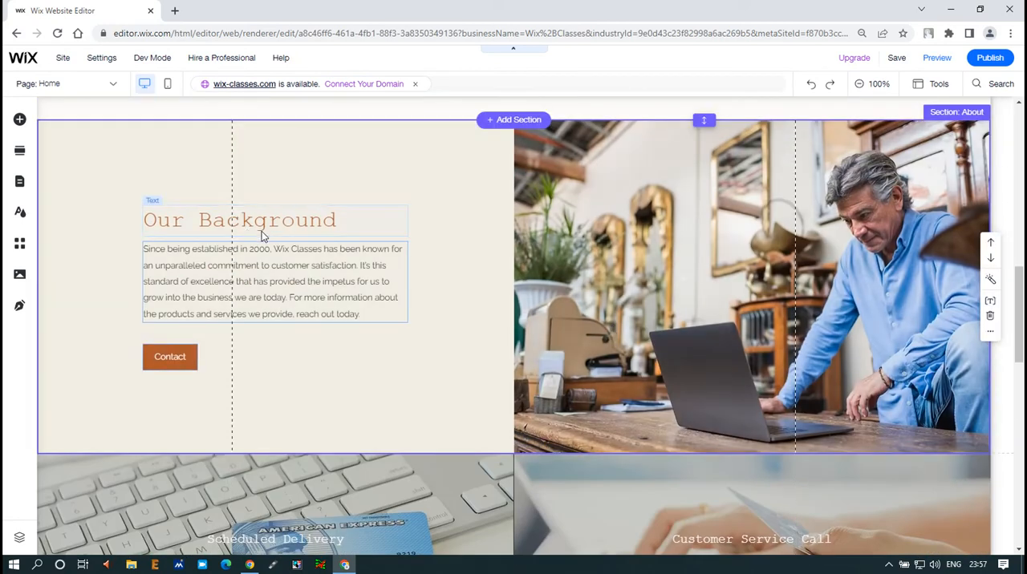
key(ctrl+z)
scroll(385, 348, up, 5)
scroll(385, 349, down, 10)
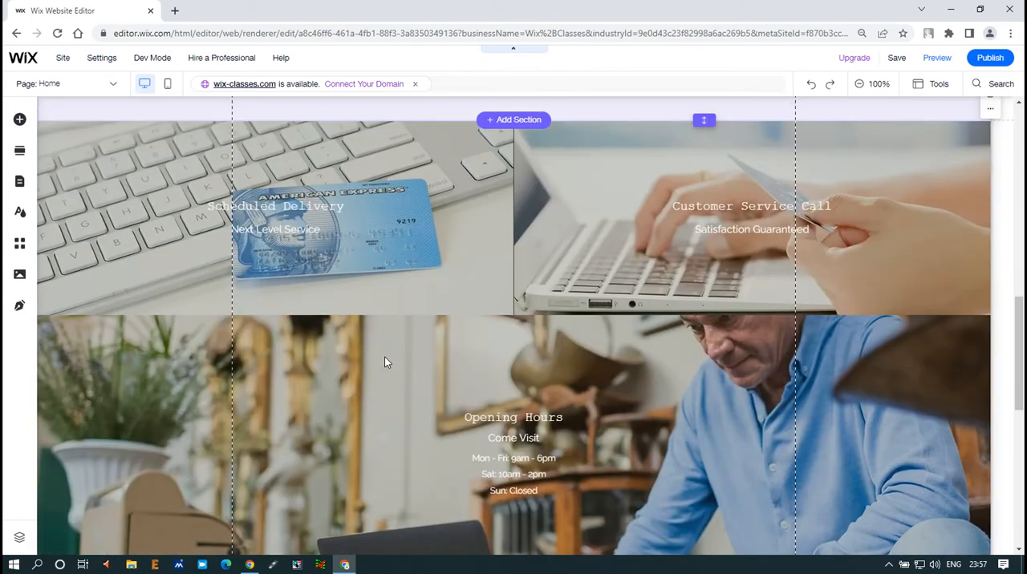
scroll(384, 362, up, 8)
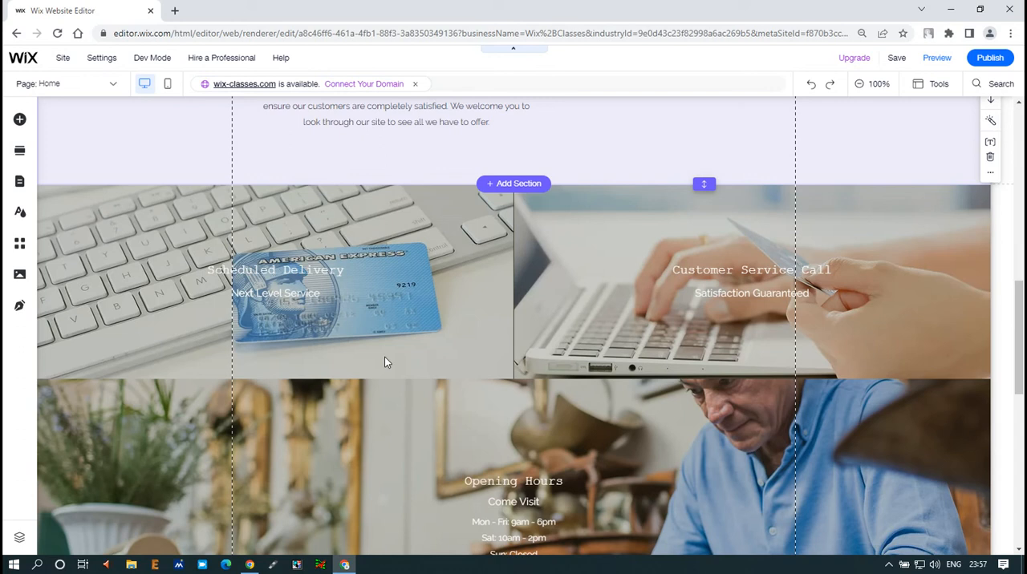
key(ctrl+y)
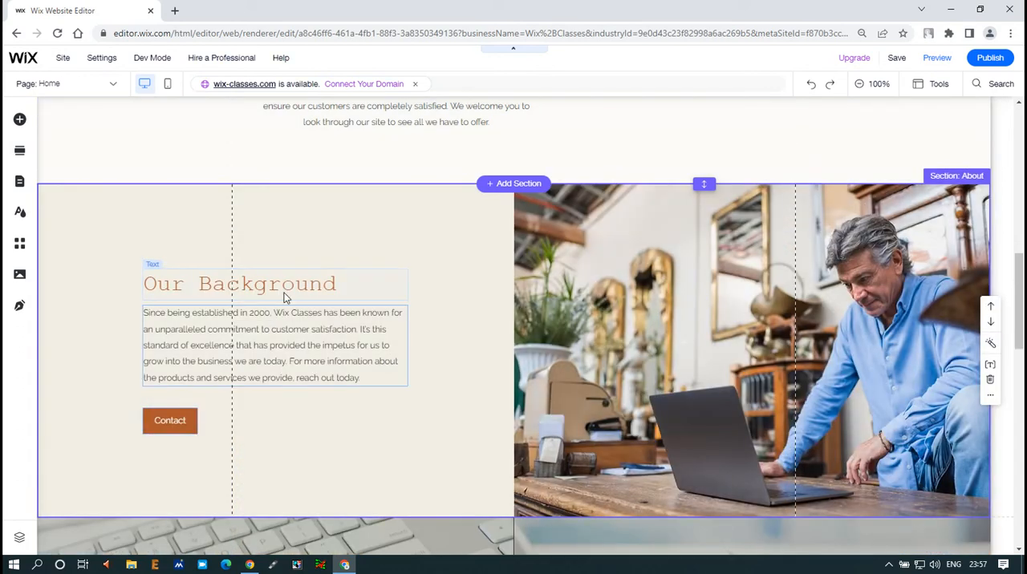
- Delete the "Our Background" title and the paragraph below it from the About section's first column, keeping the Contact button
click(286, 287)
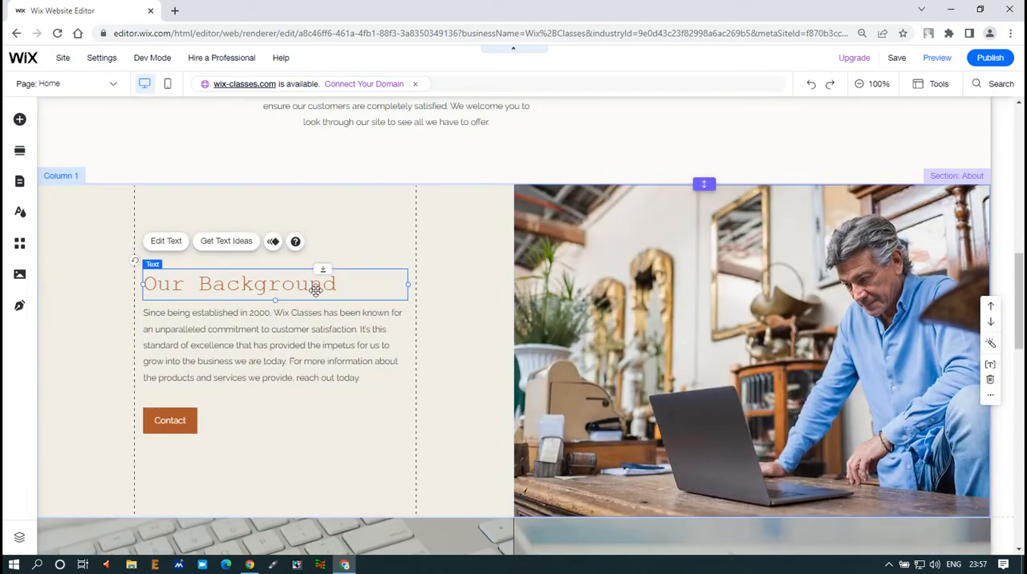
key(Delete)
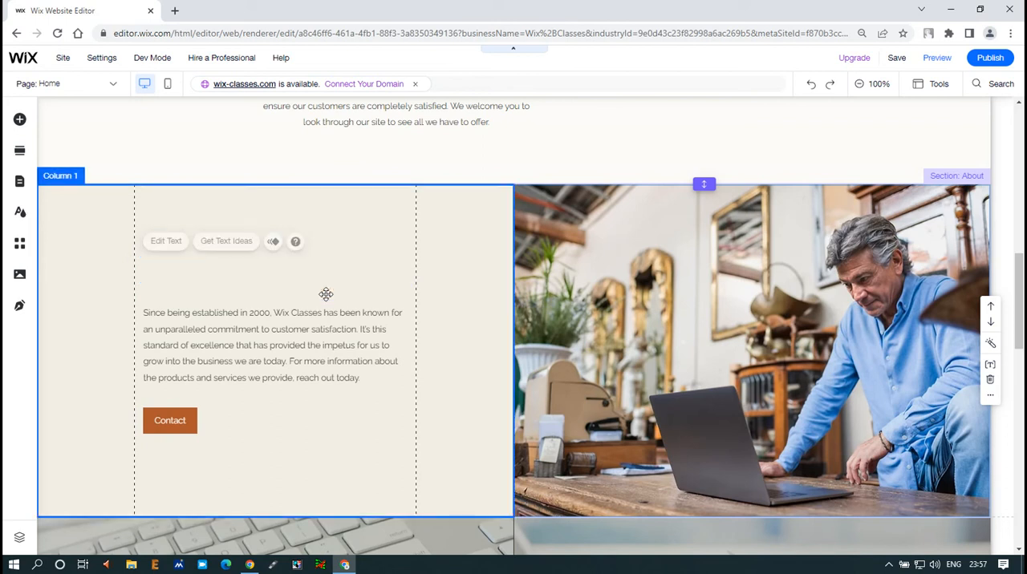
click(311, 338)
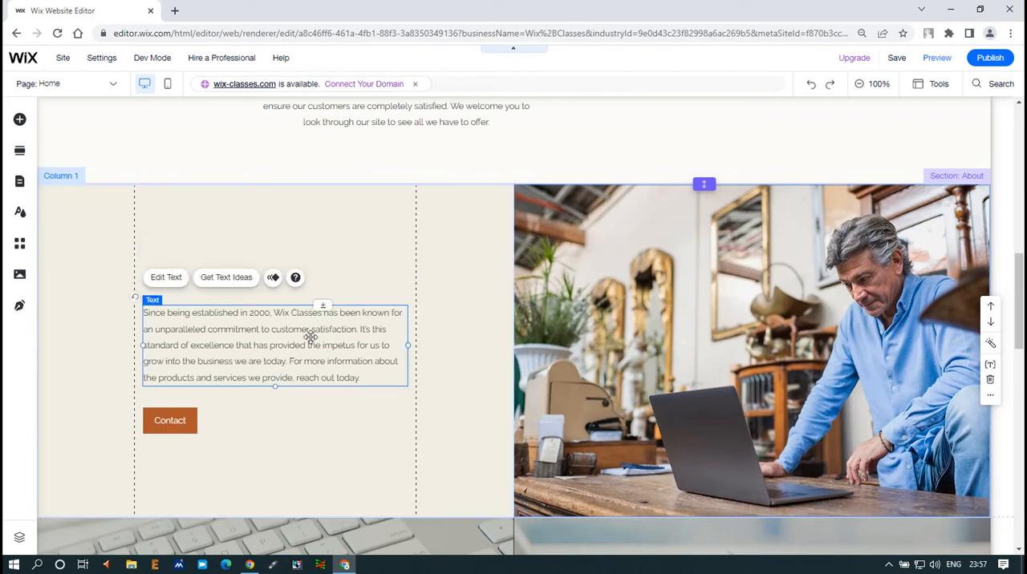
key(Delete)
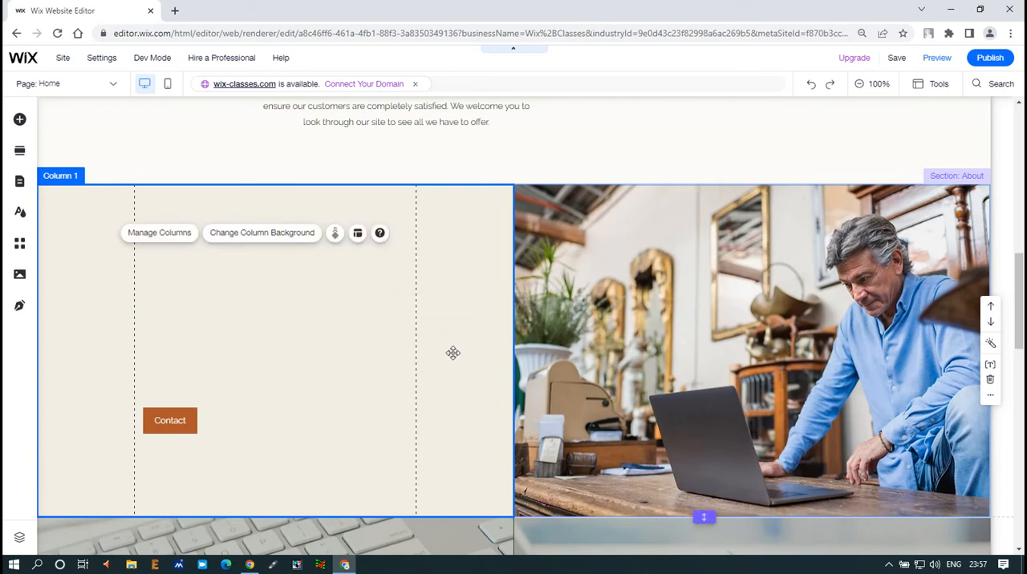
- Save the site and preview the home page, reviewing the "KONW ABOUT ME" text and the About section's Contact button
click(897, 57)
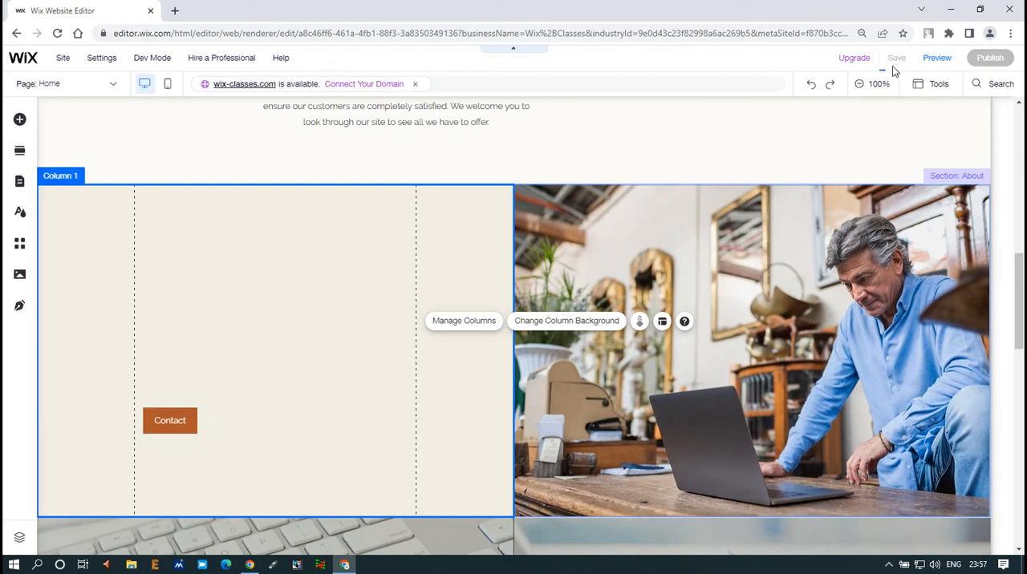
click(940, 61)
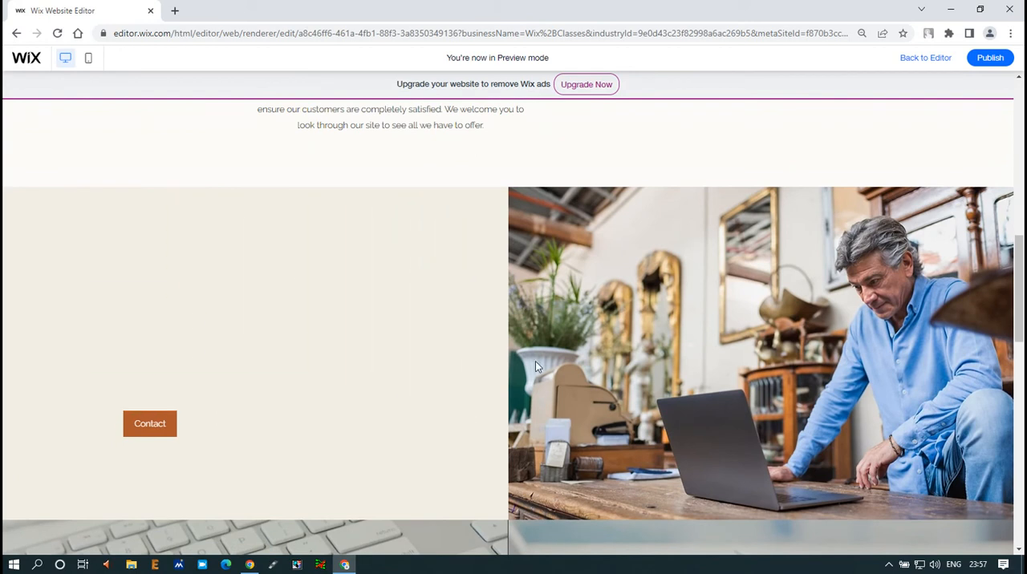
scroll(535, 361, up, 5)
scroll(554, 361, down, 2)
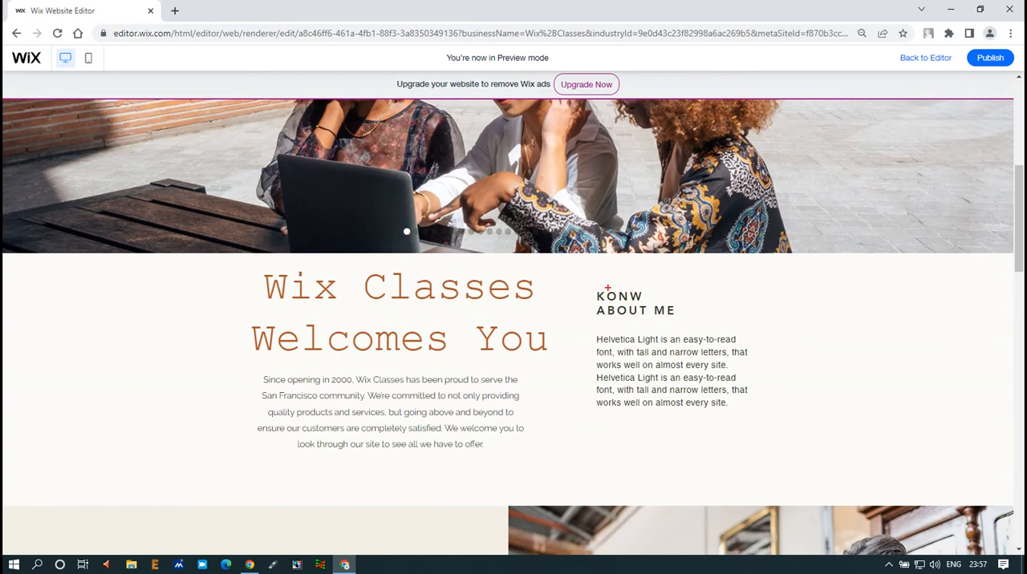
drag(593, 280, 733, 400)
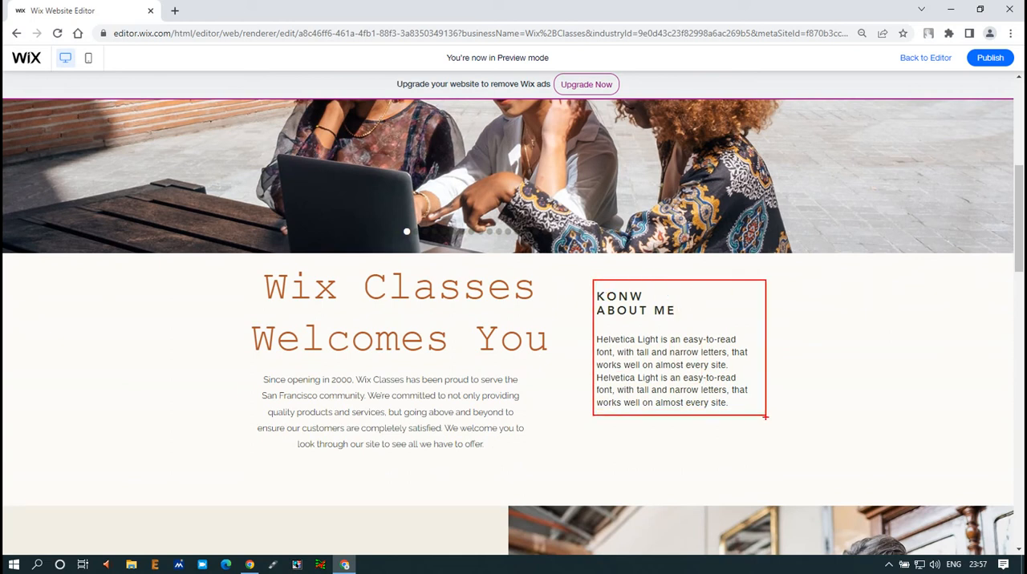
key(Escape)
scroll(763, 417, up, 2)
scroll(762, 415, down, 6)
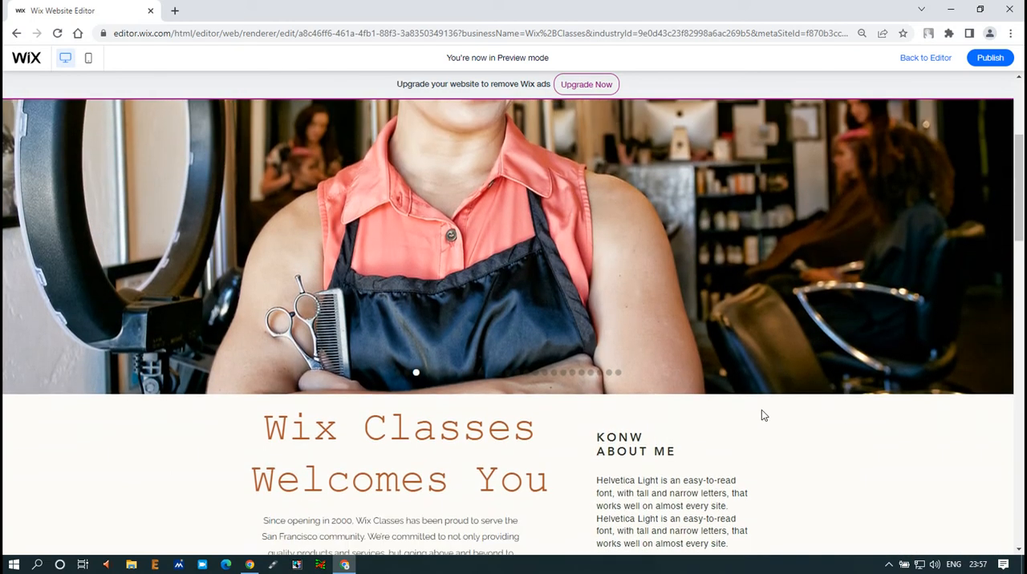
scroll(761, 409, down, 1)
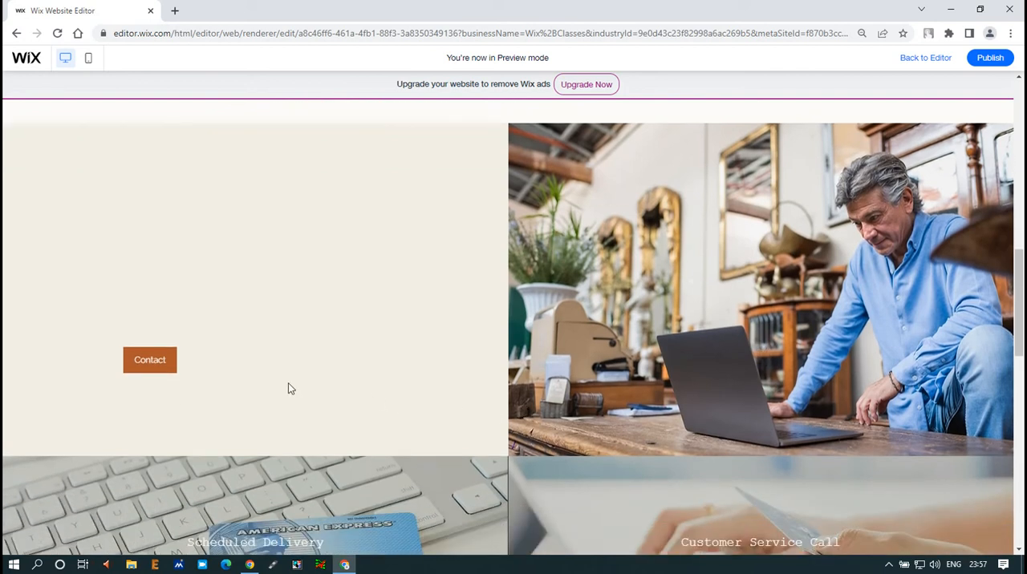
mouse_move(110, 344)
mouse_down()
mouse_move(187, 392)
mouse_move(189, 375)
mouse_up()
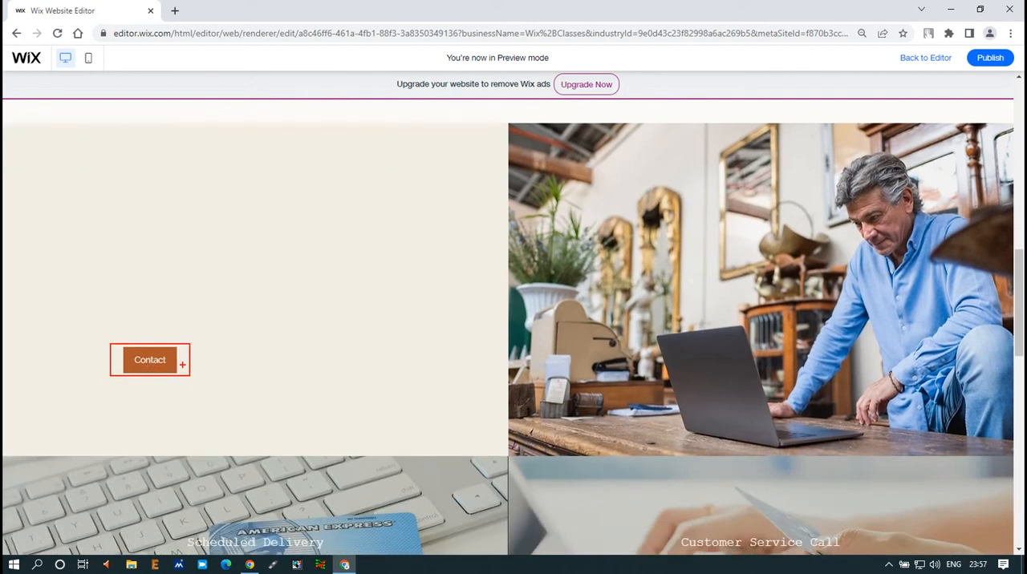
key(Escape)
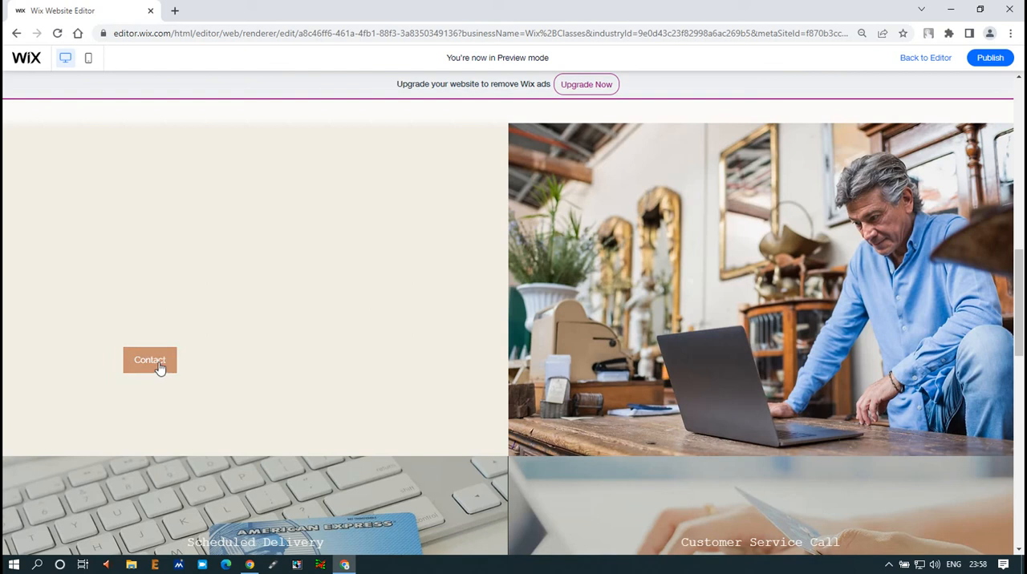
scroll(321, 348, up, 4)
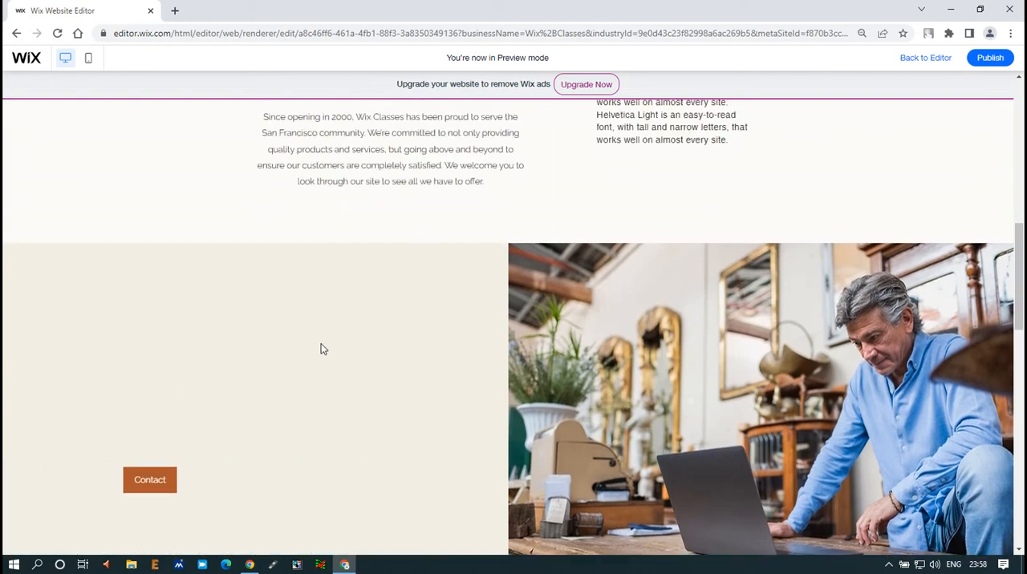